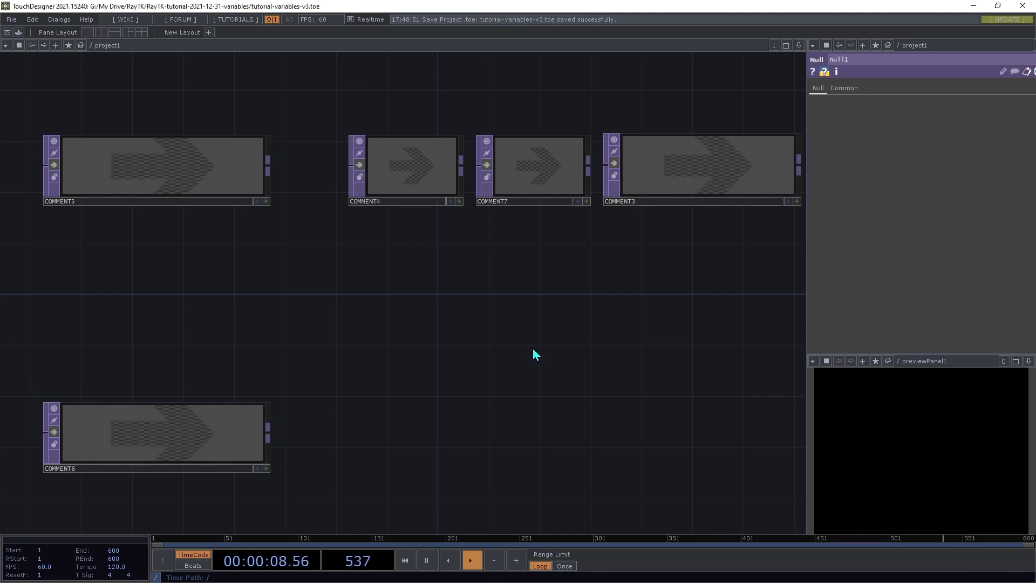
Step: Browse the operator categories in the RayTK palette and compare the list with and without thumbnails
key(alt+r)
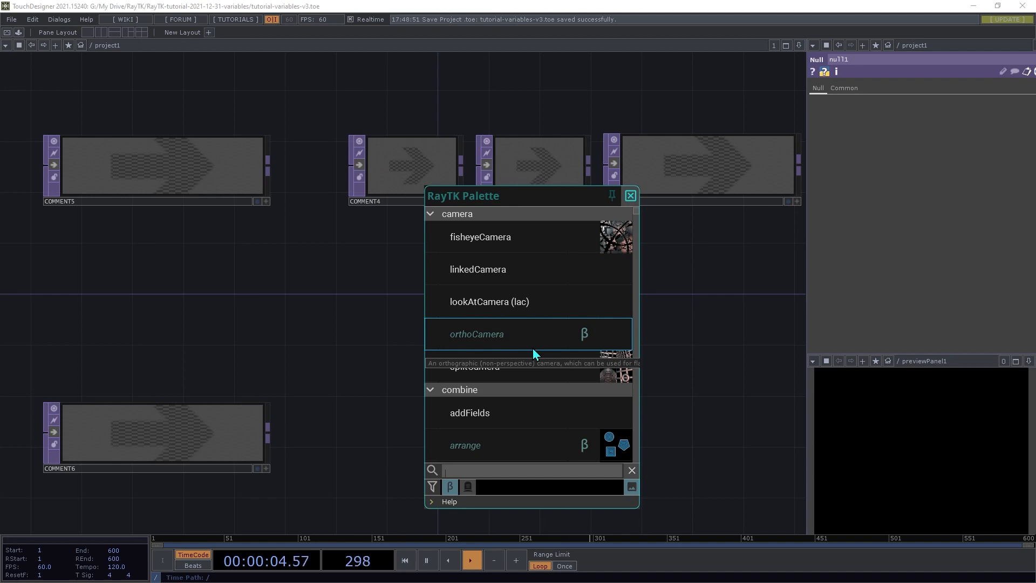
scroll(533, 351, down, 3)
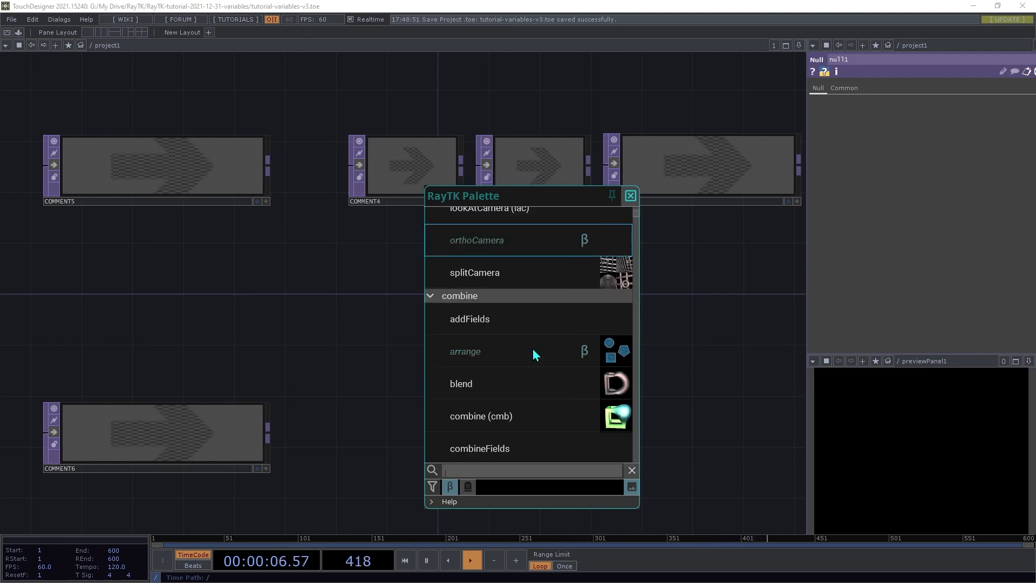
scroll(533, 352, down, 20)
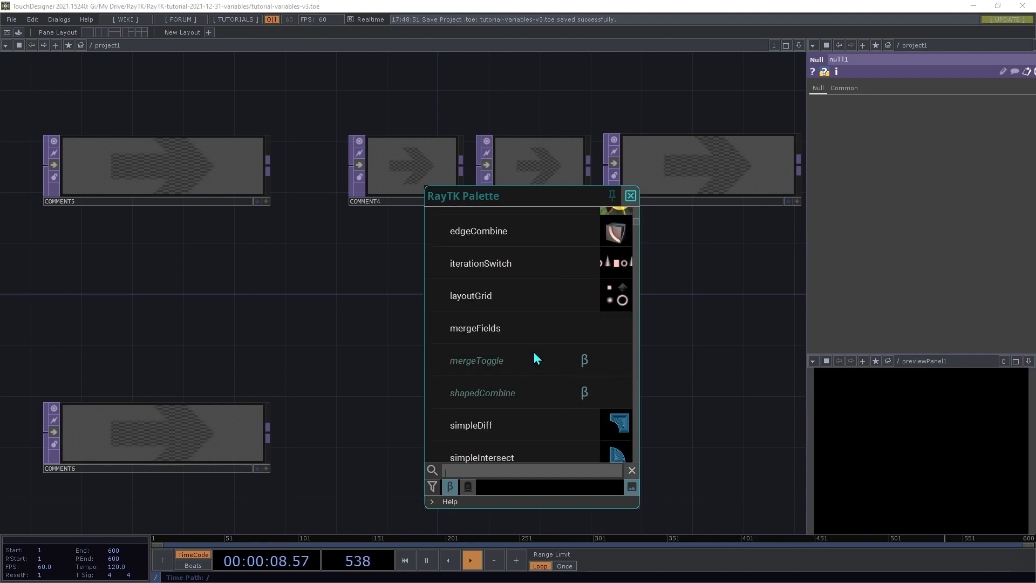
scroll(534, 356, down, 15)
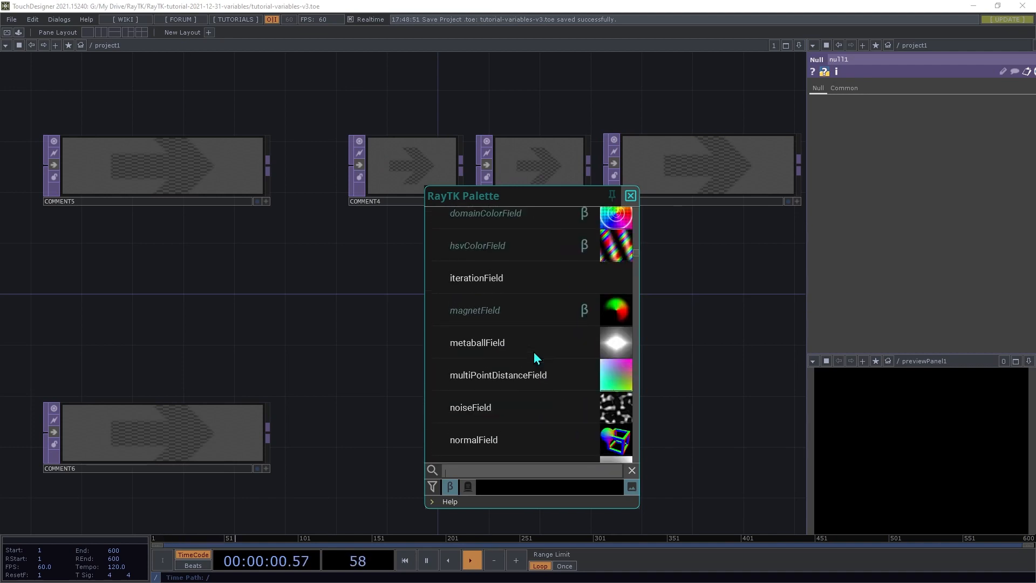
scroll(535, 356, down, 15)
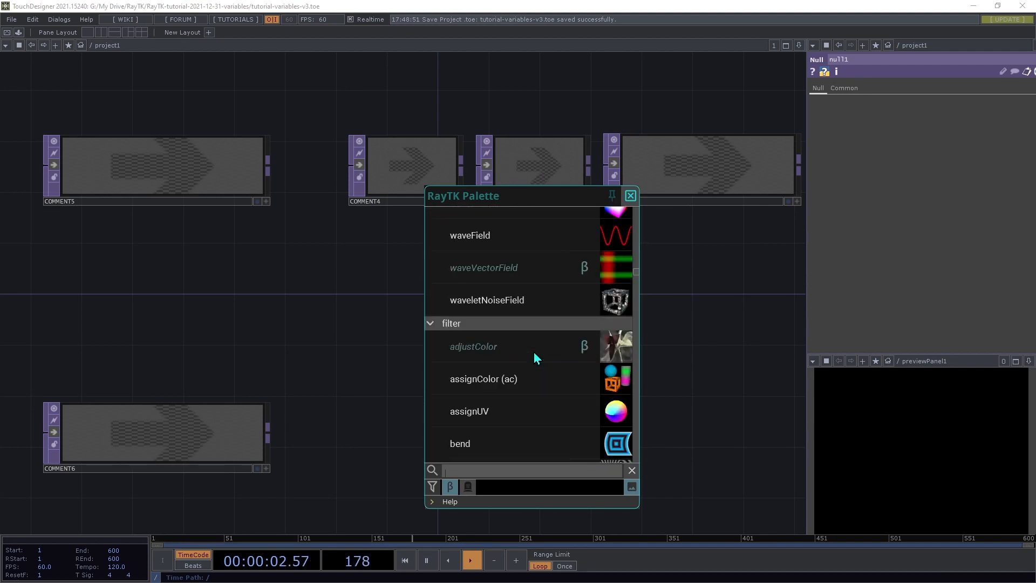
click(631, 487)
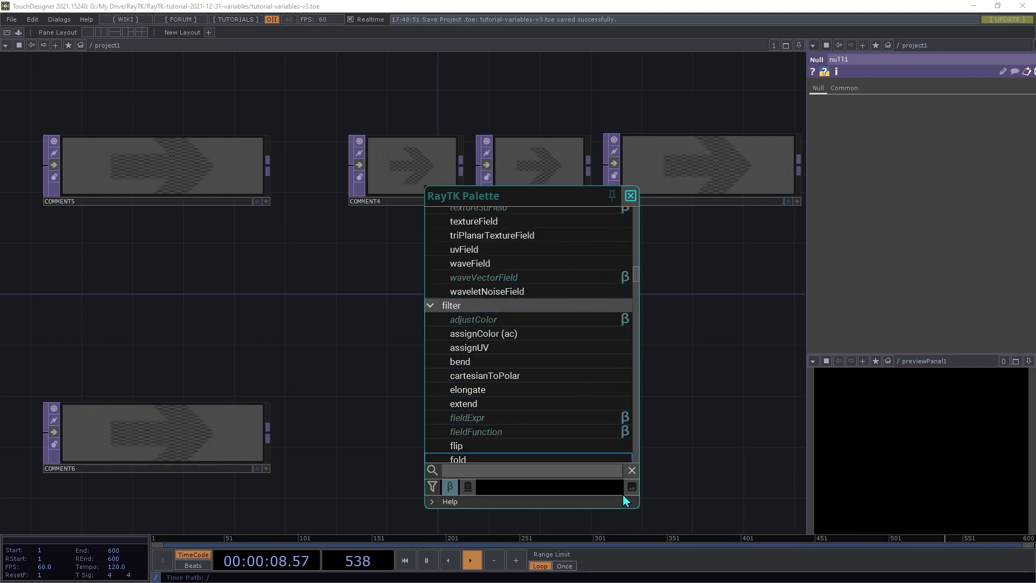
click(631, 488)
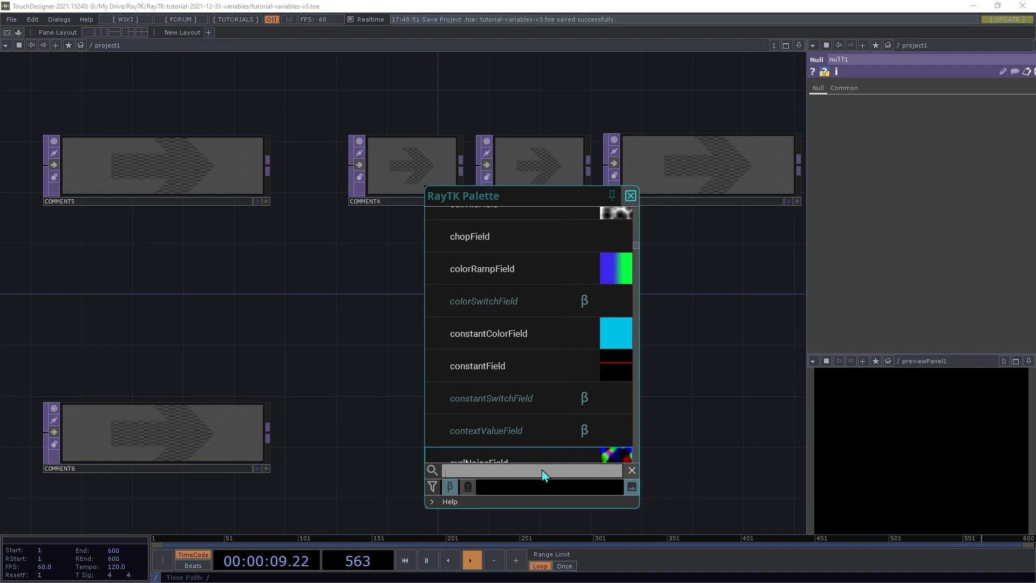
Step: Add a raymarchRender3D operator from the RayTK palette and place it beneath the COMMENT3 node
text(ra)
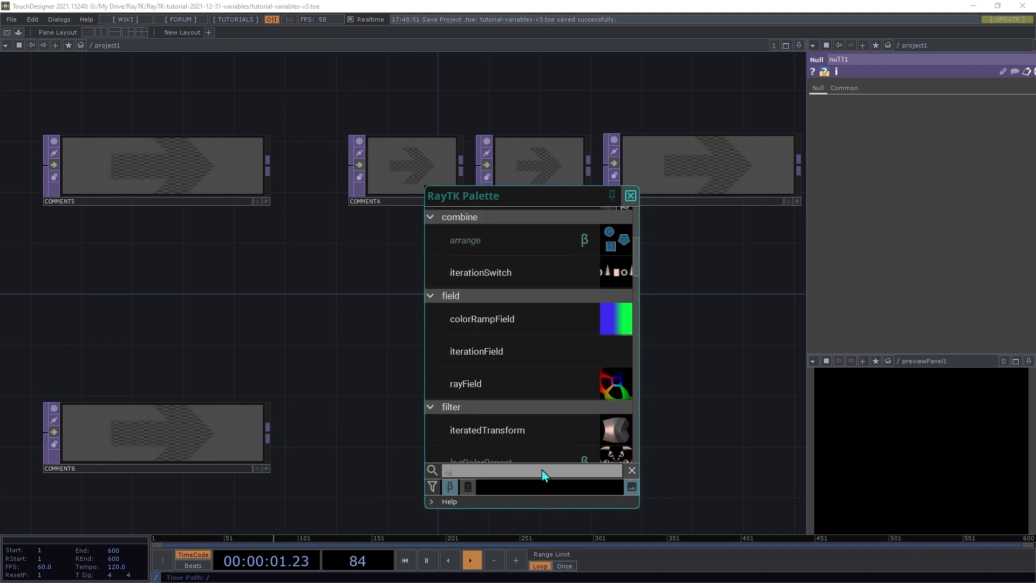
text(ym)
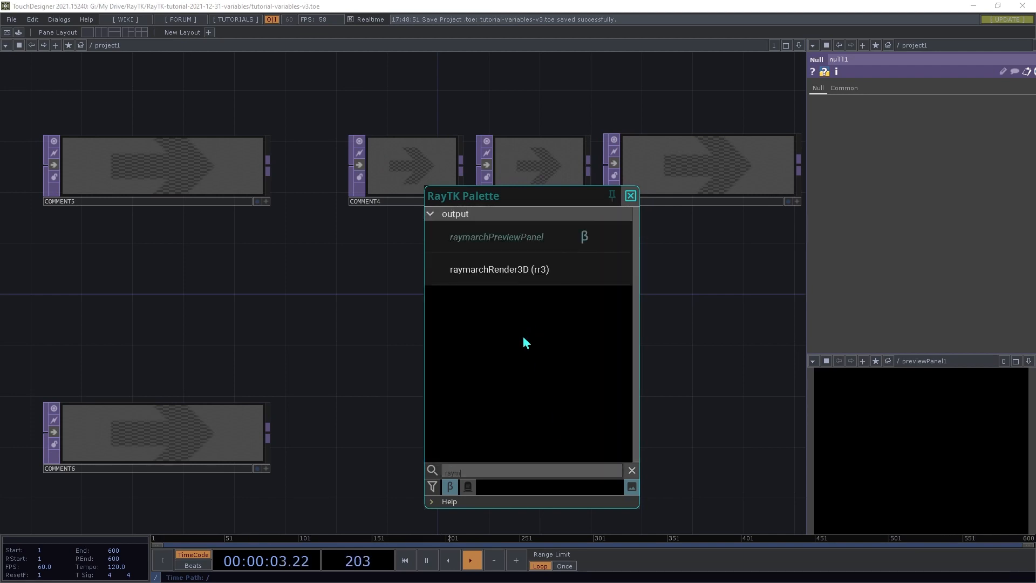
click(508, 272)
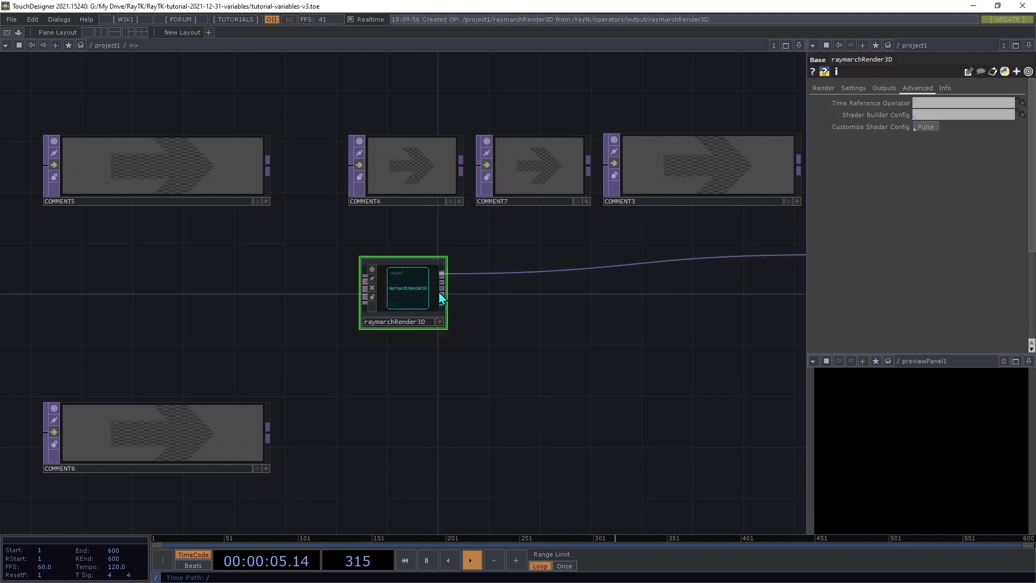
drag(408, 287, 735, 261)
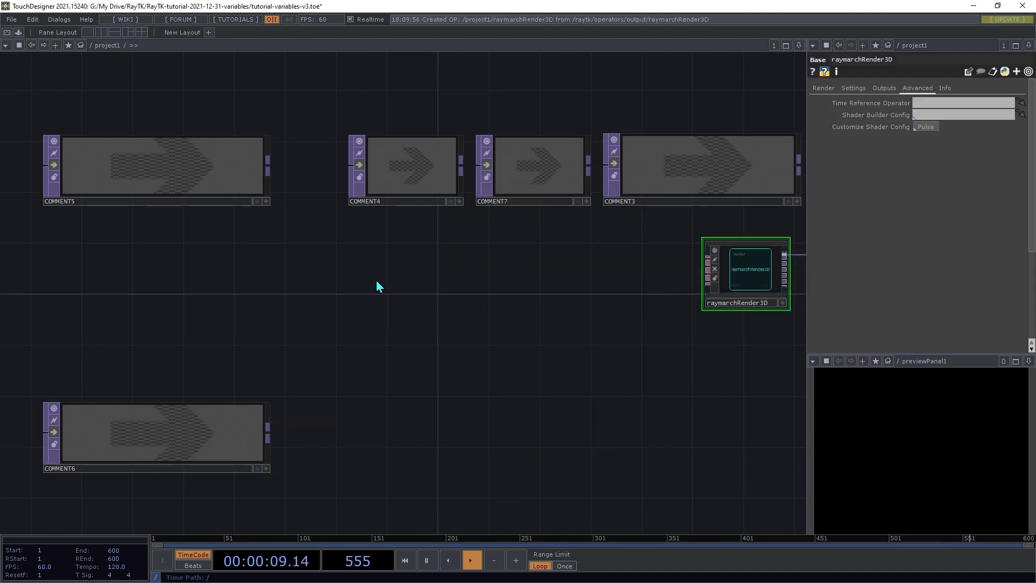
Step: Add a bezierSdf operator beneath the COMMENT4 node and connect its output to the first input of raymarchRender3D
key(alt+r)
click(390, 402)
text(b)
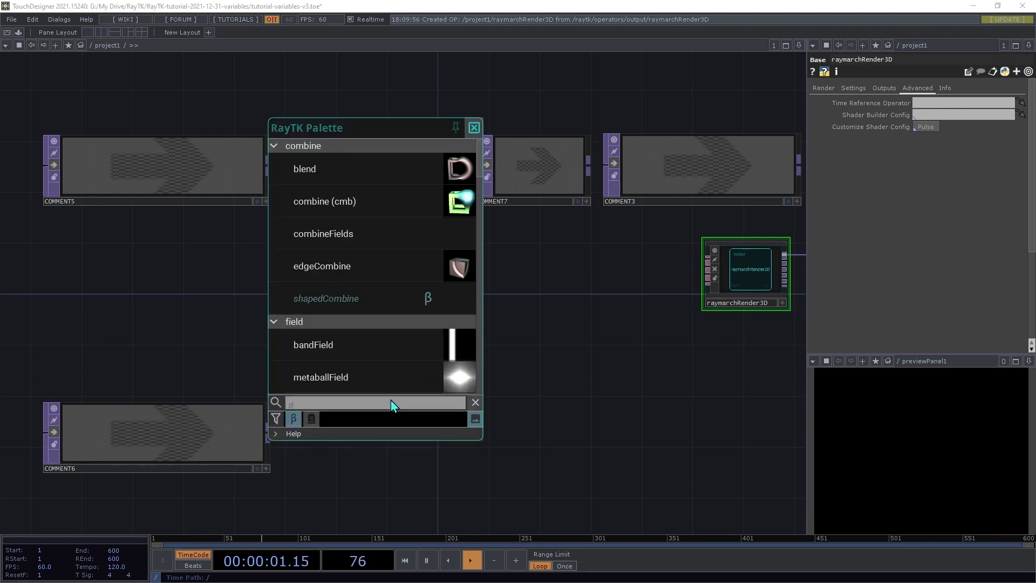
text(ez)
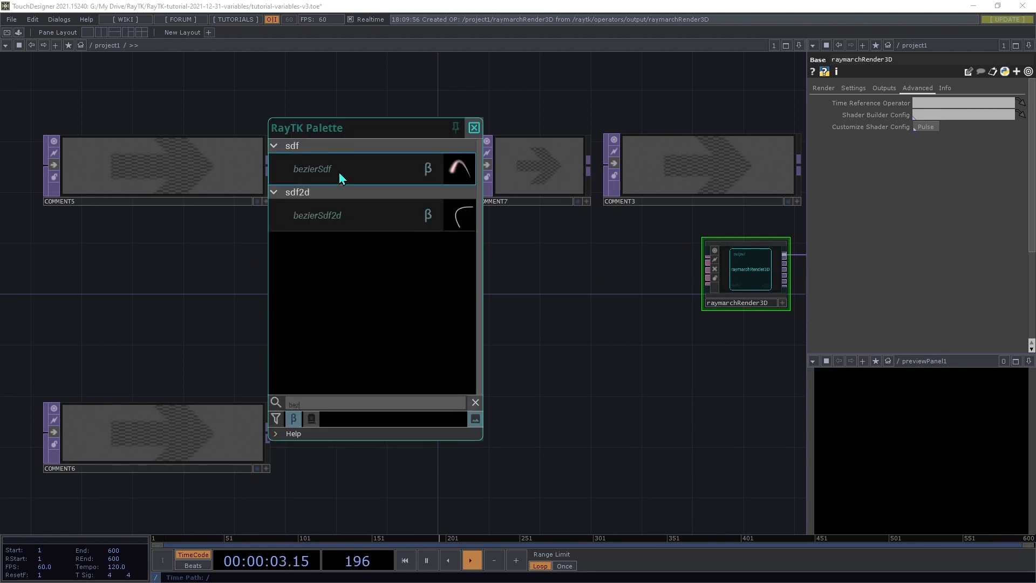
click(340, 177)
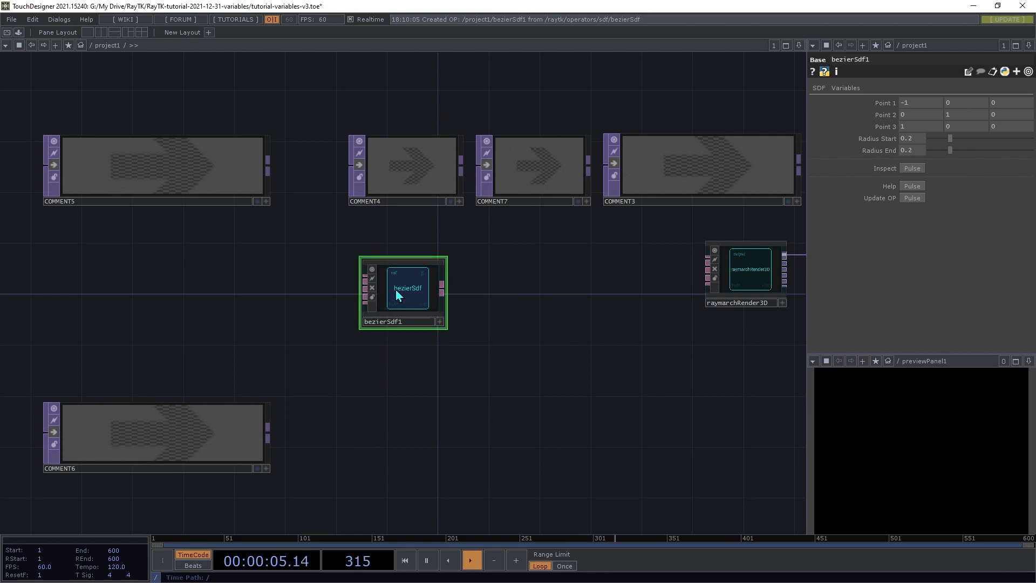
drag(396, 289, 706, 259)
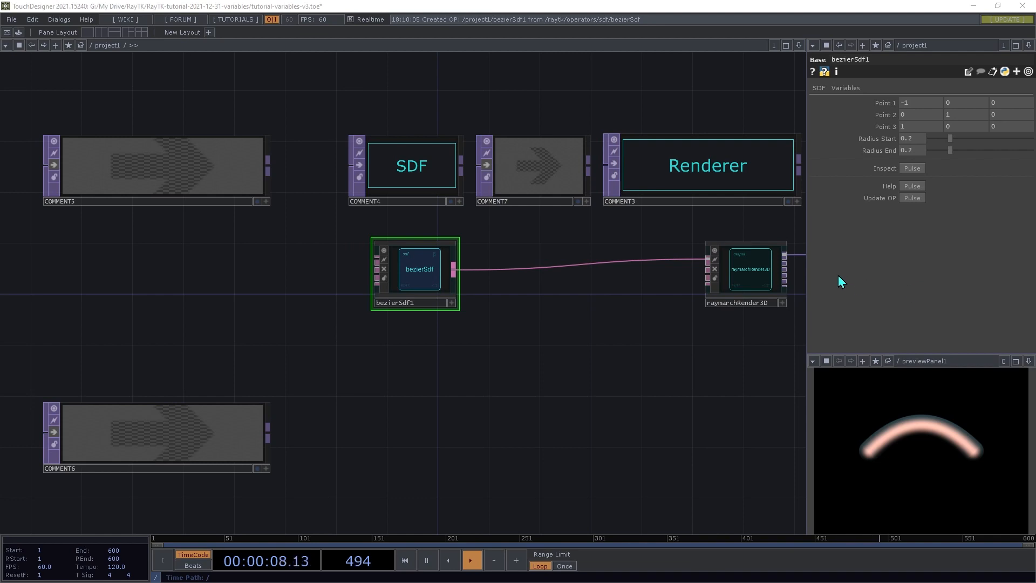
Step: Set the raymarchRender3D render resolution to 1800 by 1400 and turn off Enable Shadow
click(762, 270)
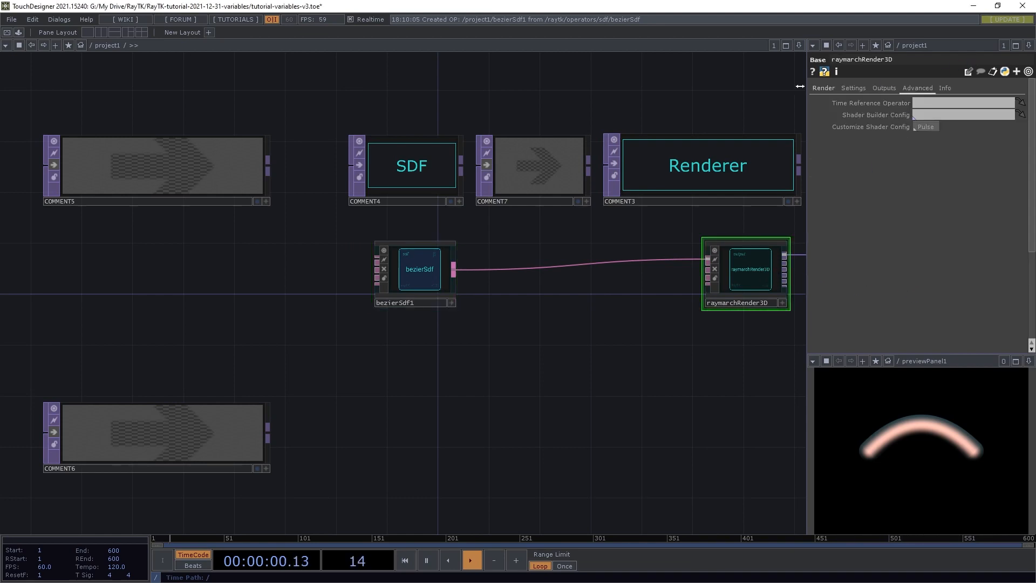
click(822, 90)
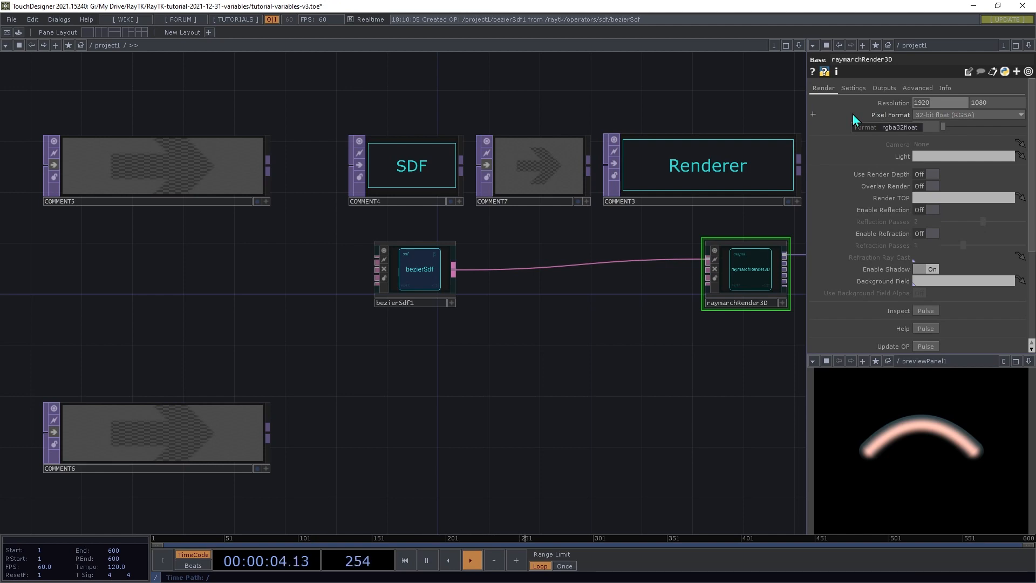
text(1)
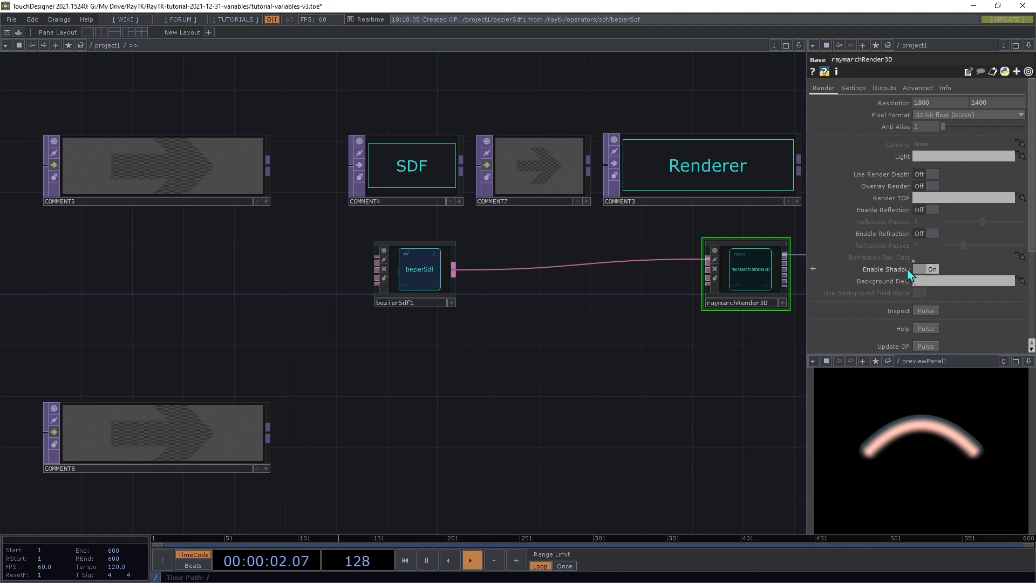
click(928, 269)
Step: Add a lookAtCamera operator between bezierSdf and the renderer, and connect it to the second input of raymarchRender3D
key(alt+r)
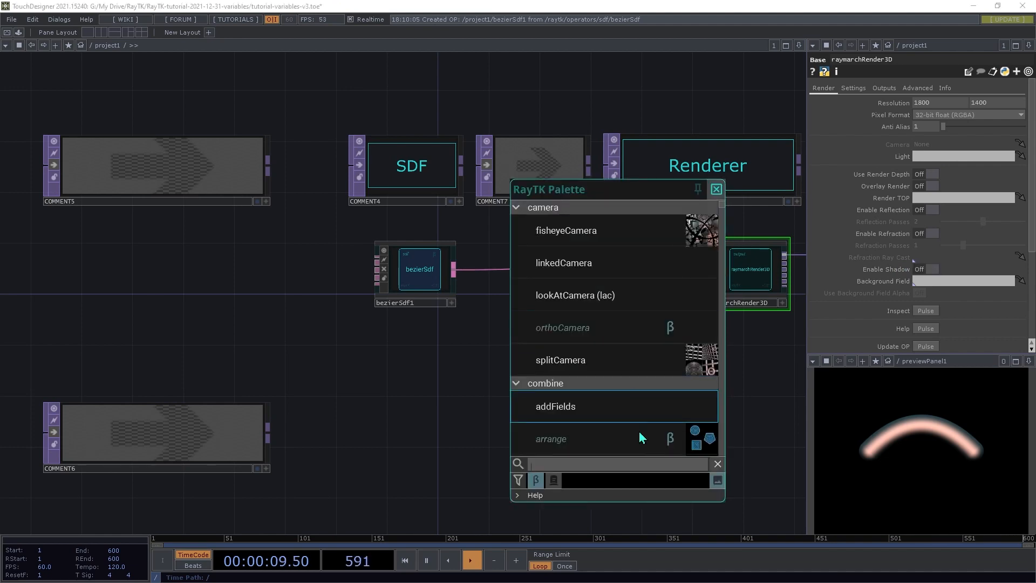
click(600, 300)
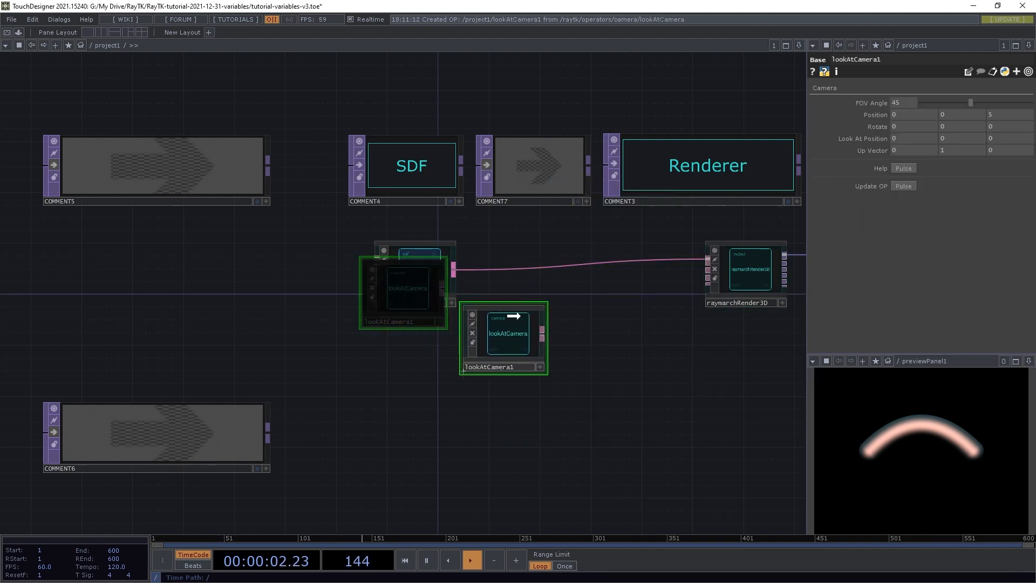
click(640, 322)
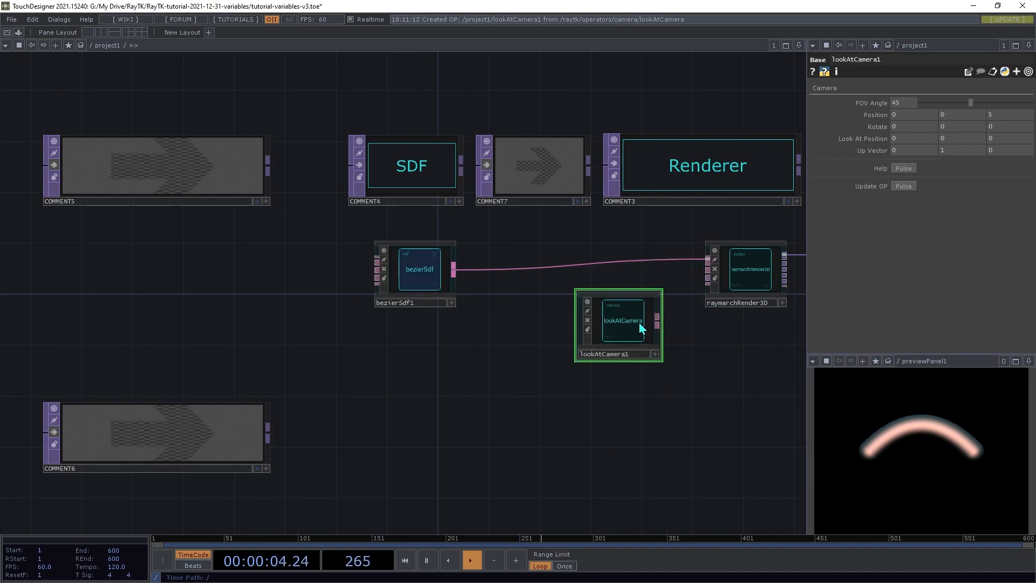
click(657, 318)
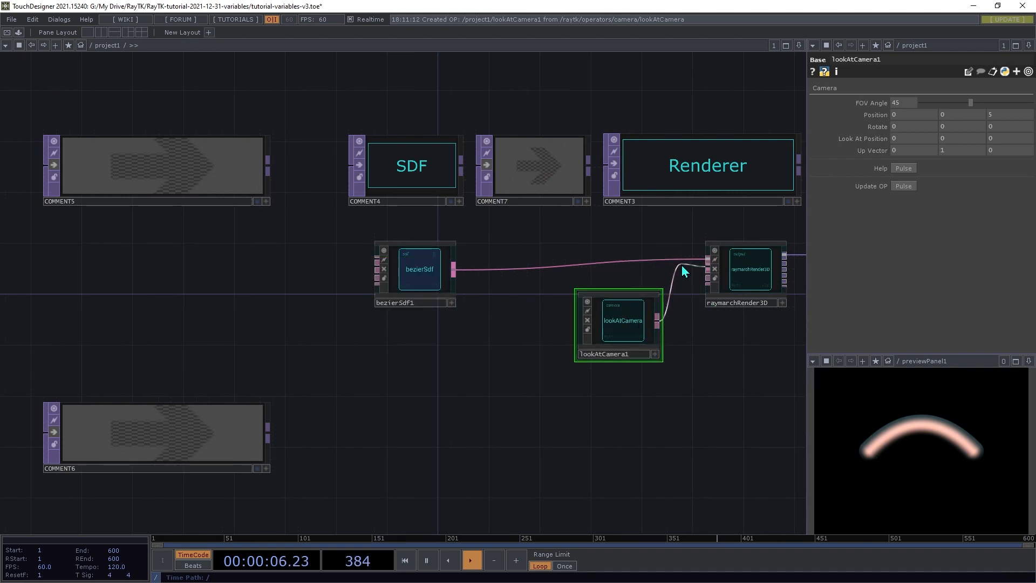
click(707, 265)
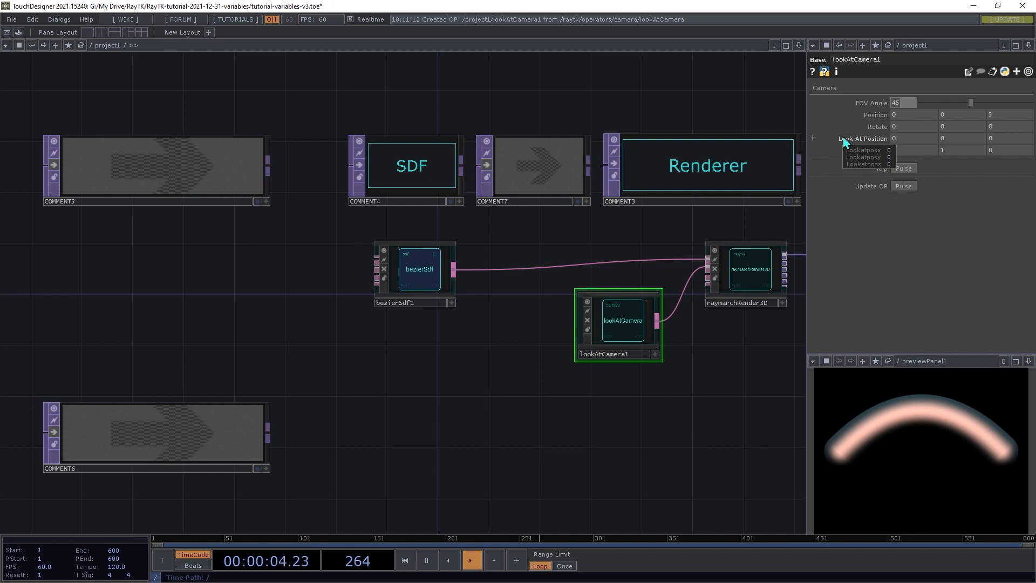
Step: Set the lookAtCamera's FOV Angle to 50
text(50)
key(Tab)
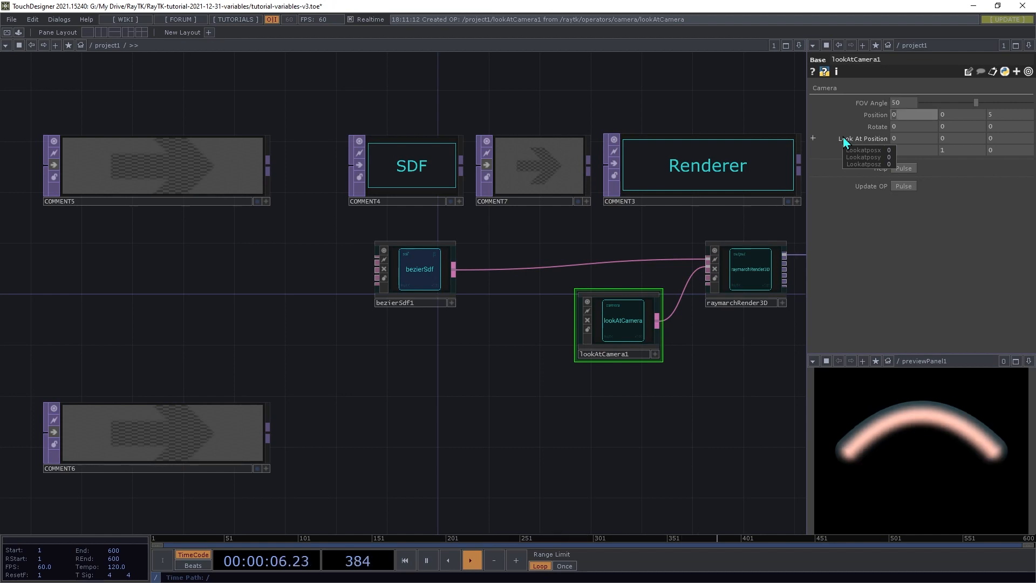
click(585, 452)
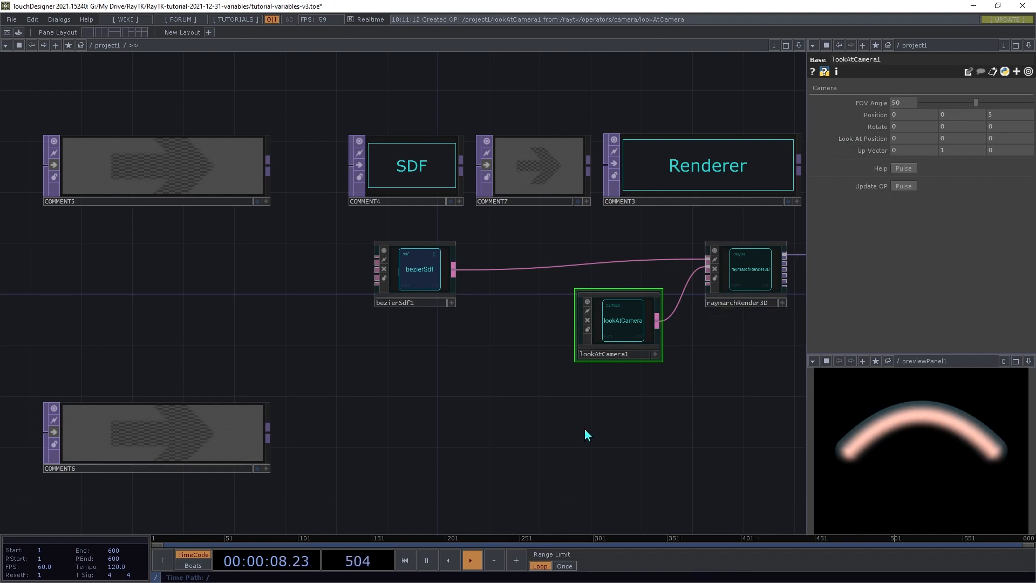
Step: Add a pointLight operator below the lookAtCamera and connect it to the third input of raymarchRender3D
key(alt+r)
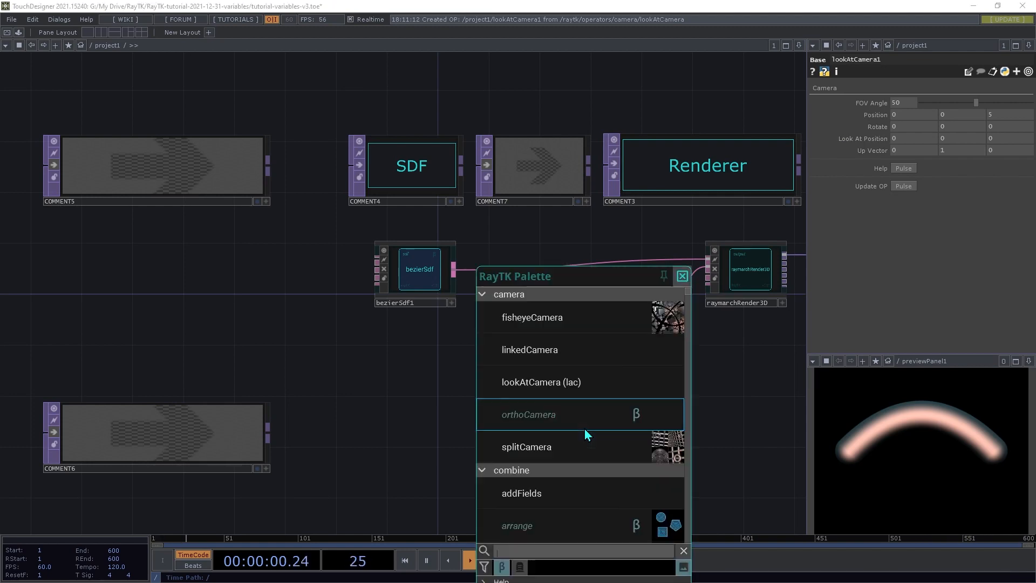
text(pop)
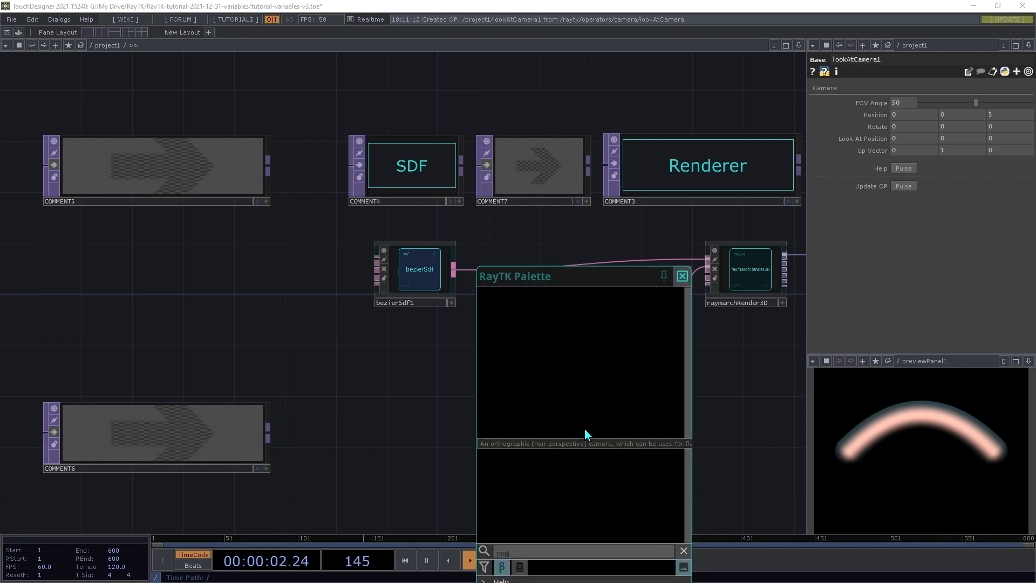
key(BackSpace)
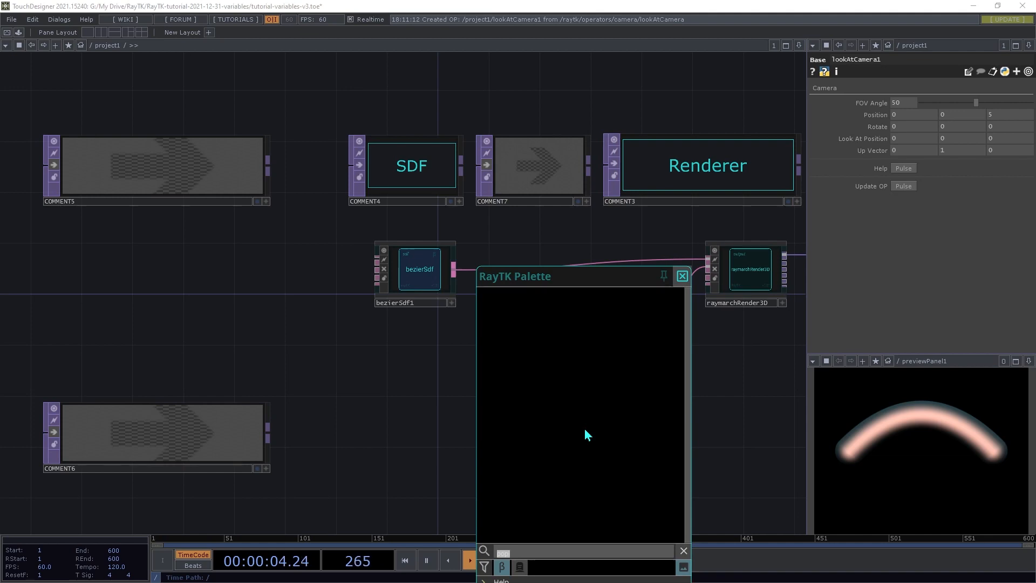
text(i)
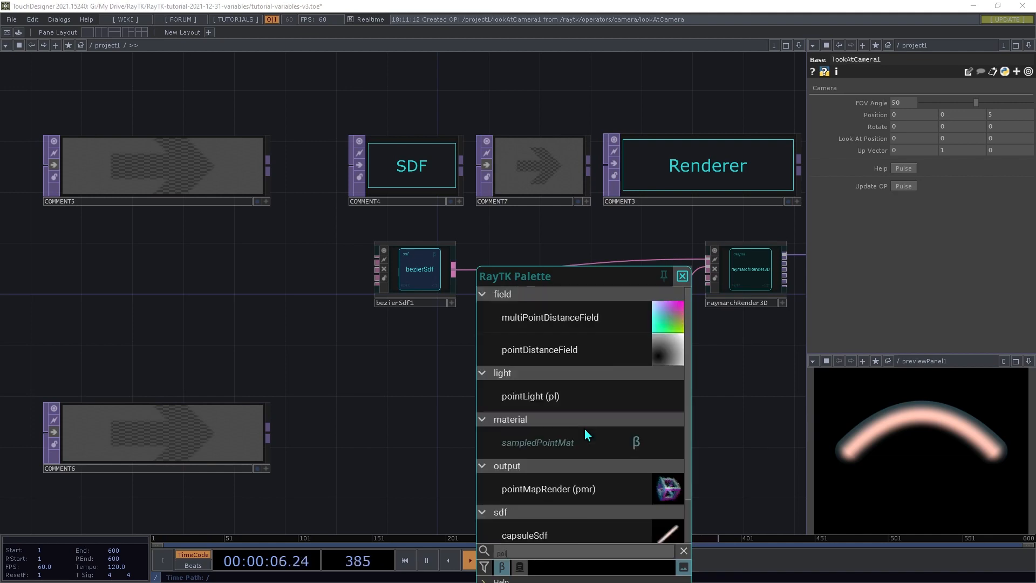
click(576, 400)
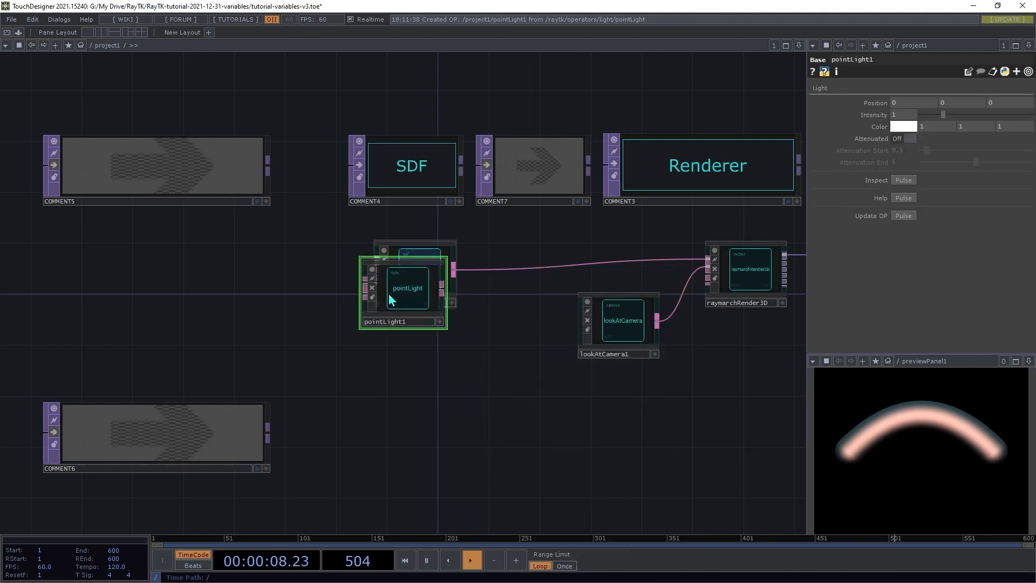
click(599, 412)
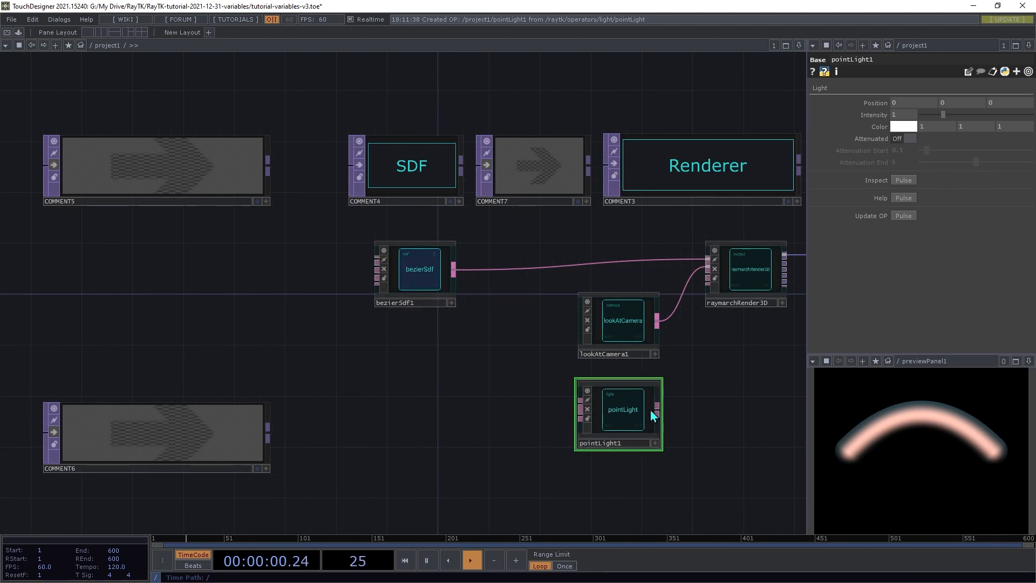
drag(658, 410, 705, 277)
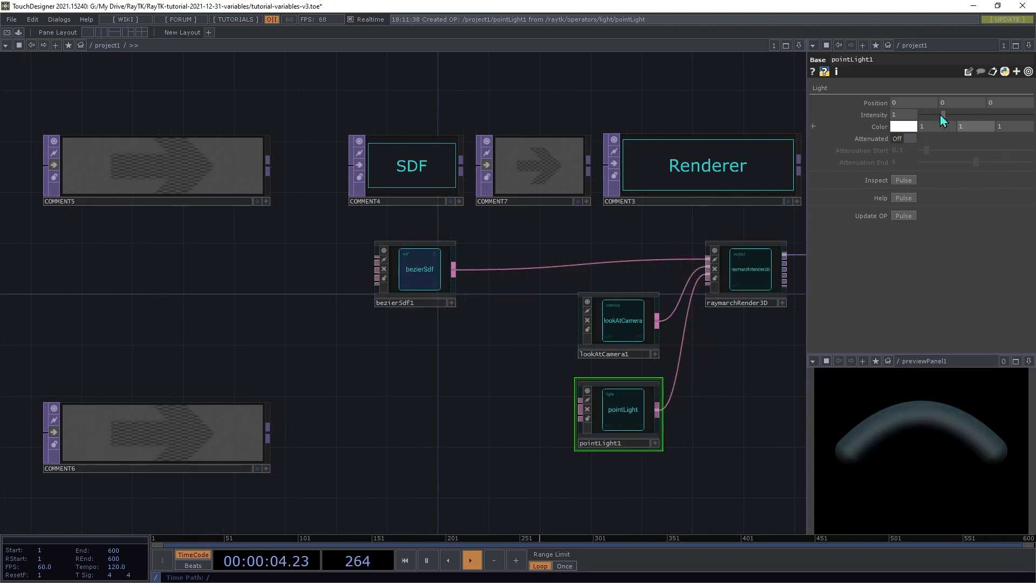
Step: Set the pointLight's position to 4, -2, 5
click(921, 99)
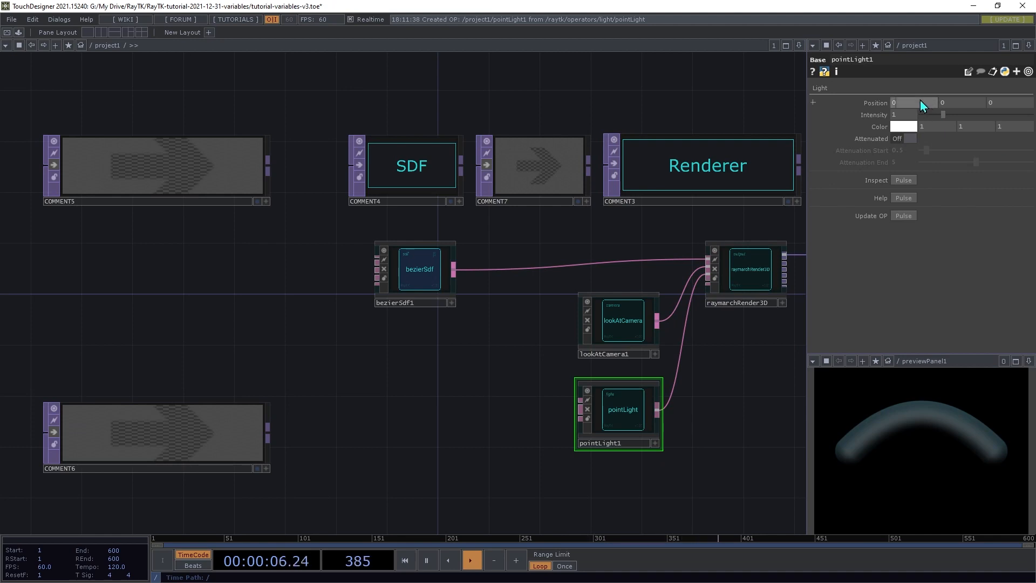
text(4)
key(Tab)
text(-2)
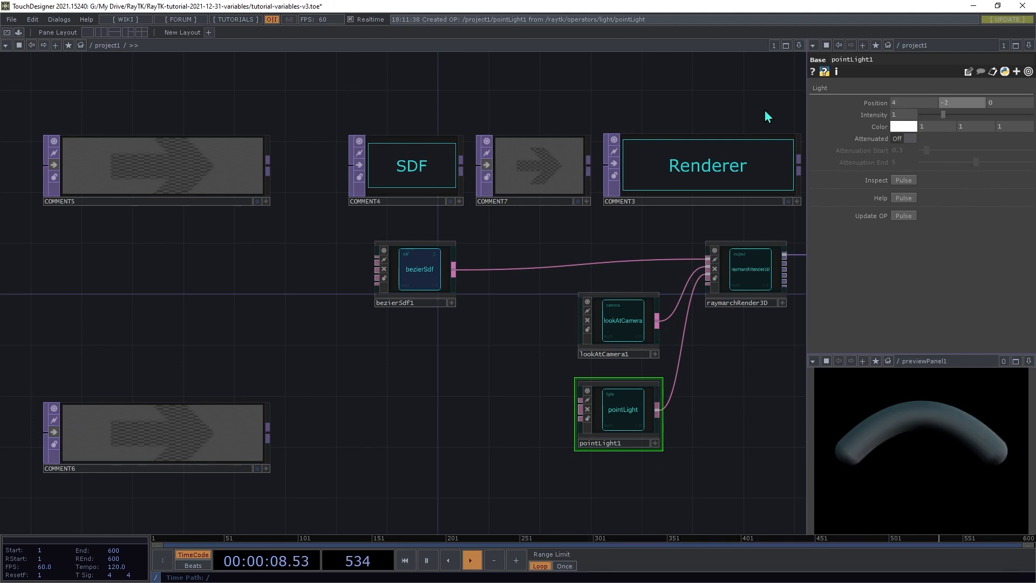
key(Tab)
text(5)
key(Tab)
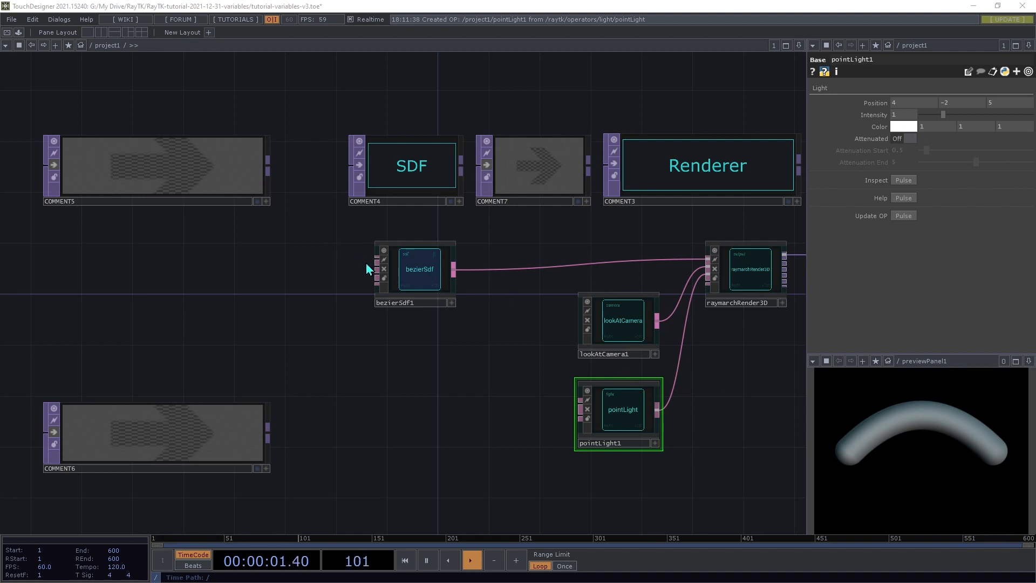
Step: Set Point 1 of bezierSdf to 0, -0.4, 0
click(414, 272)
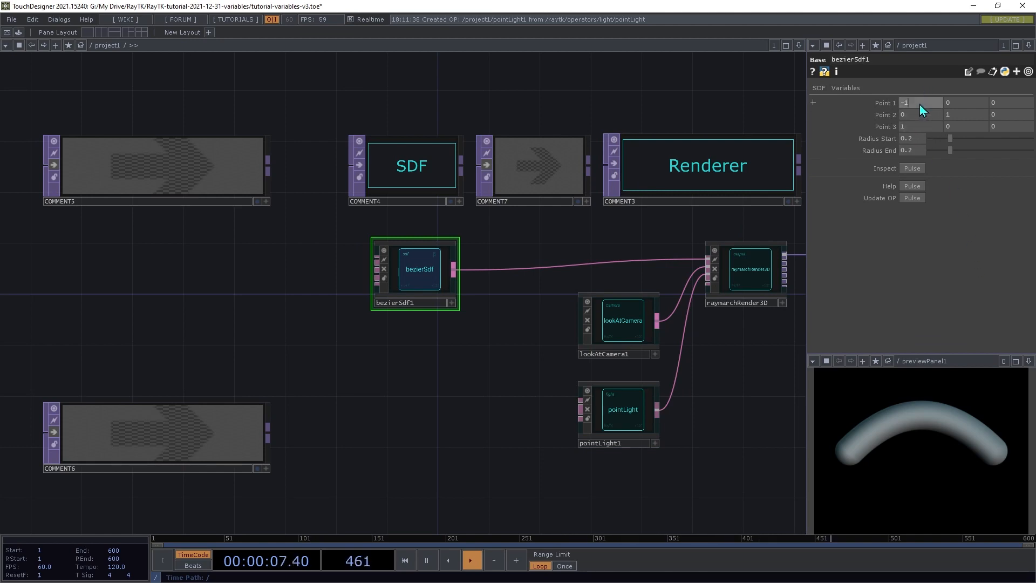
text(0)
key(Tab)
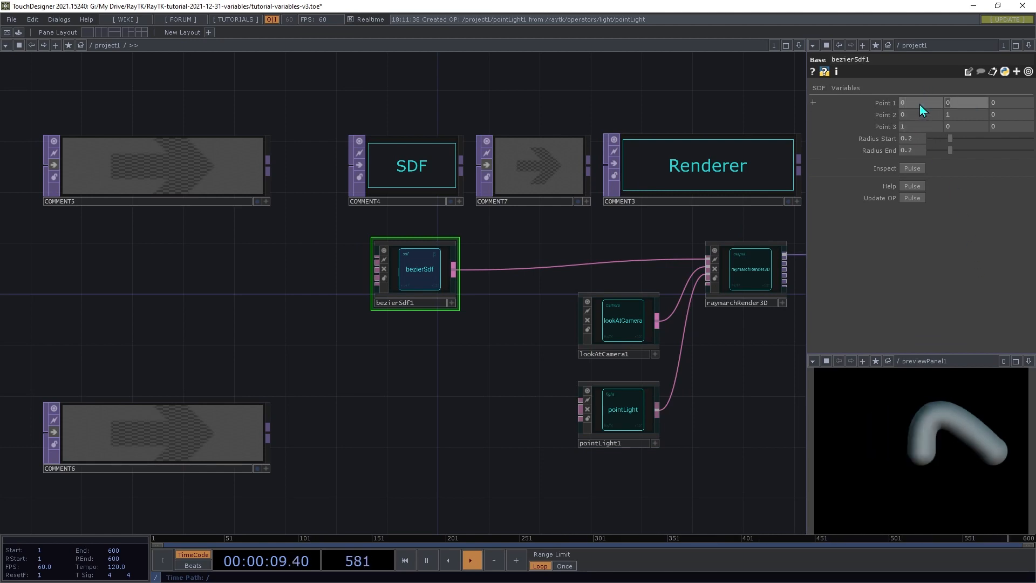
text(-0.4)
key(Tab)
key(Tab)
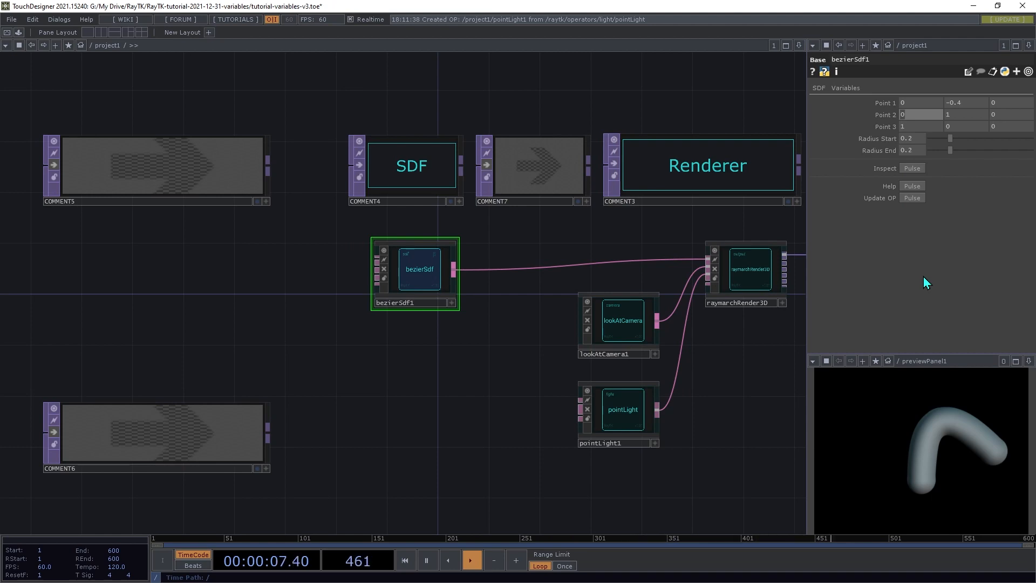
Step: Set Point 2 of bezierSdf to -0.9, 1.1, 0.8
text(-0.9)
key(Tab)
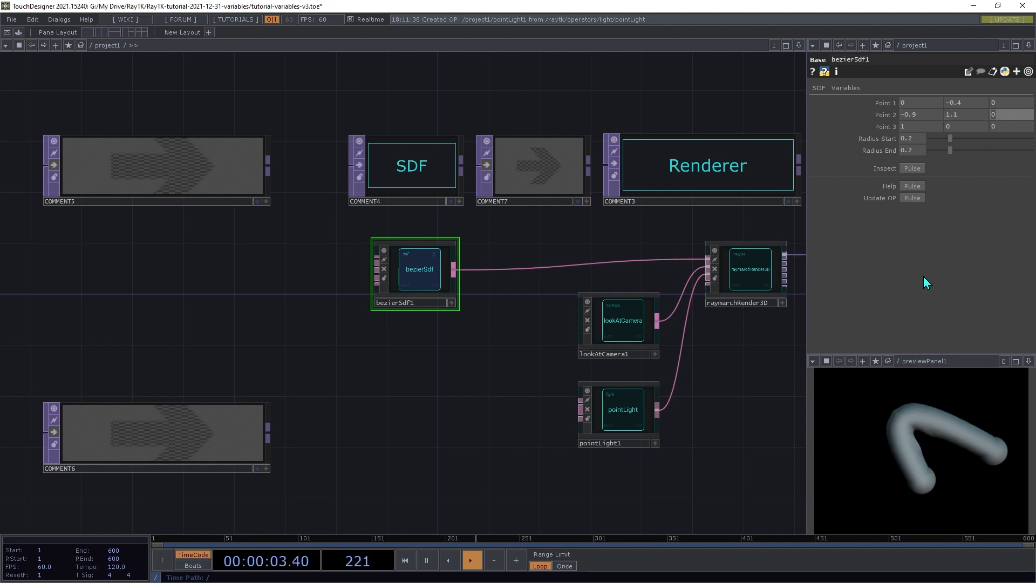
key(Tab)
key(Tab)
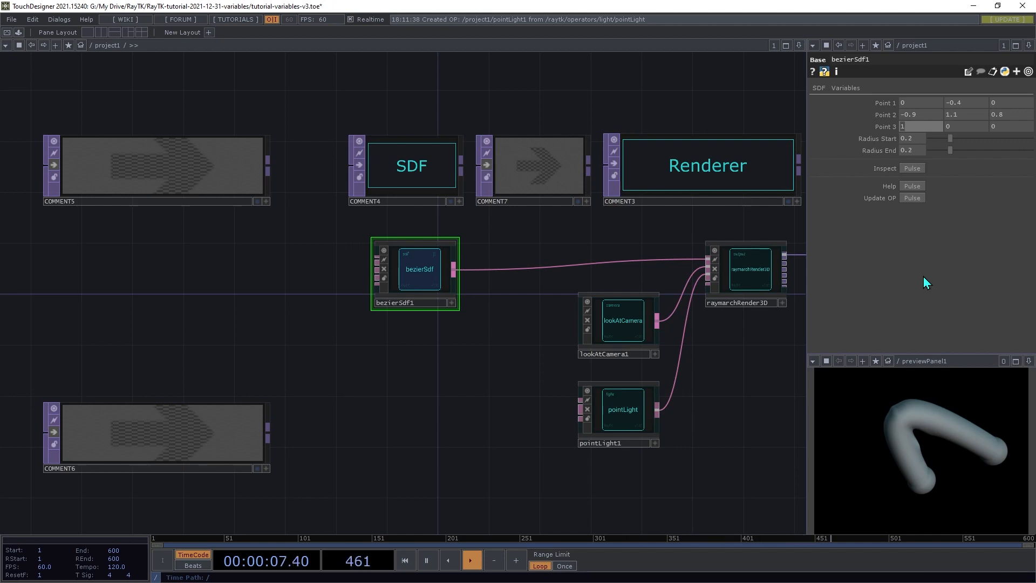
Step: Set the first two coordinates of bezierSdf's Point 3 to -1 and 0.6
text(-1)
key(Tab)
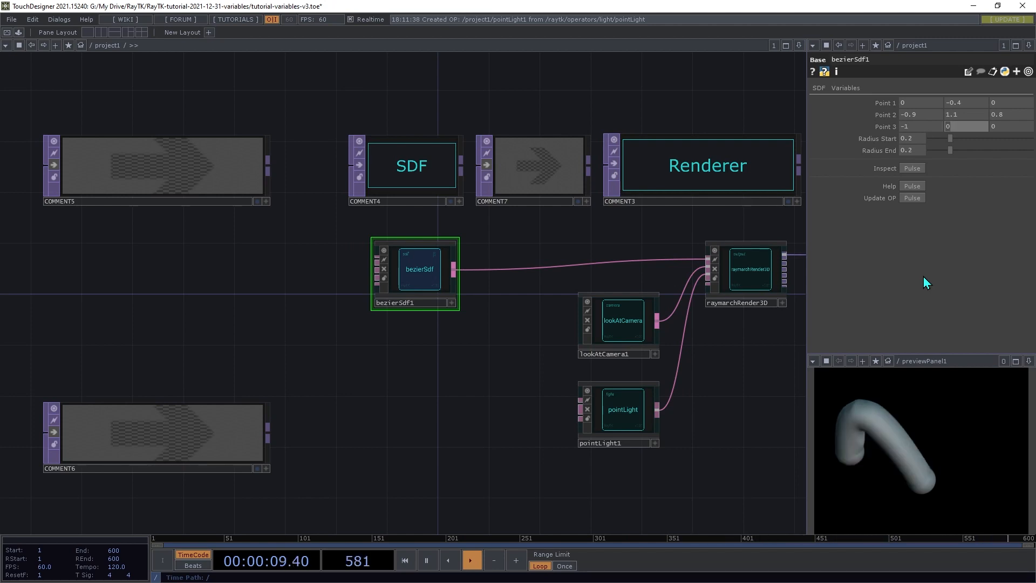
text(0.6)
key(Tab)
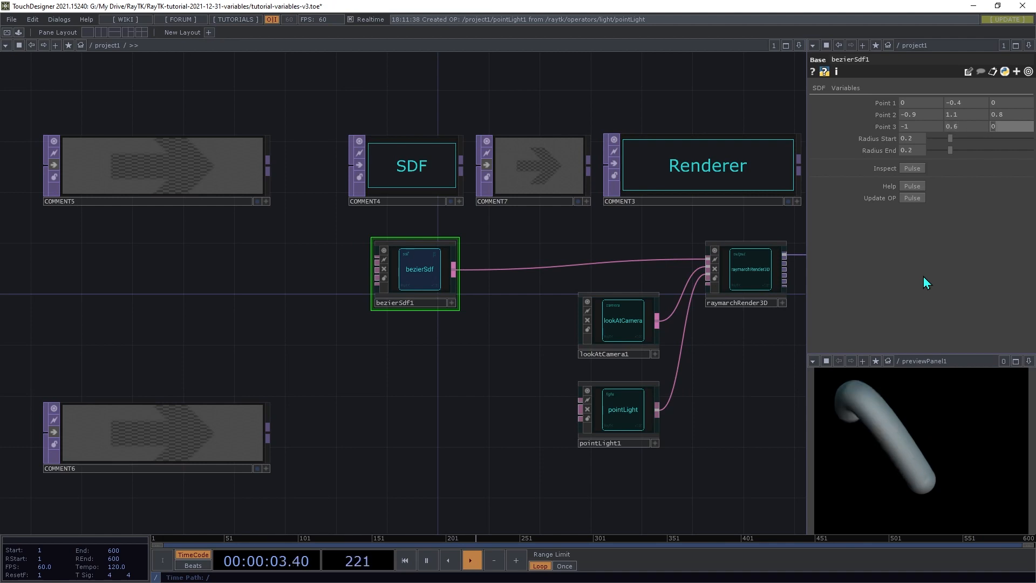
key(Tab)
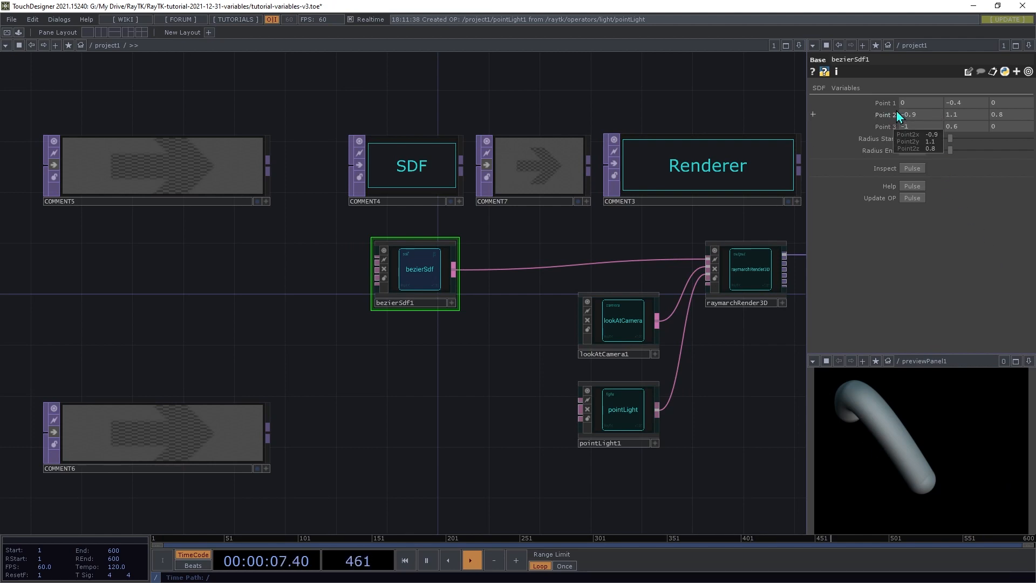
Step: Experiment with bezierSdf's point values and undo the latest changes, ending with Point 2 at -0.9, 0.9, 0.8 and Point 3 at -1, 0.6, 0.2
middle_drag(924, 101, 1007, 112)
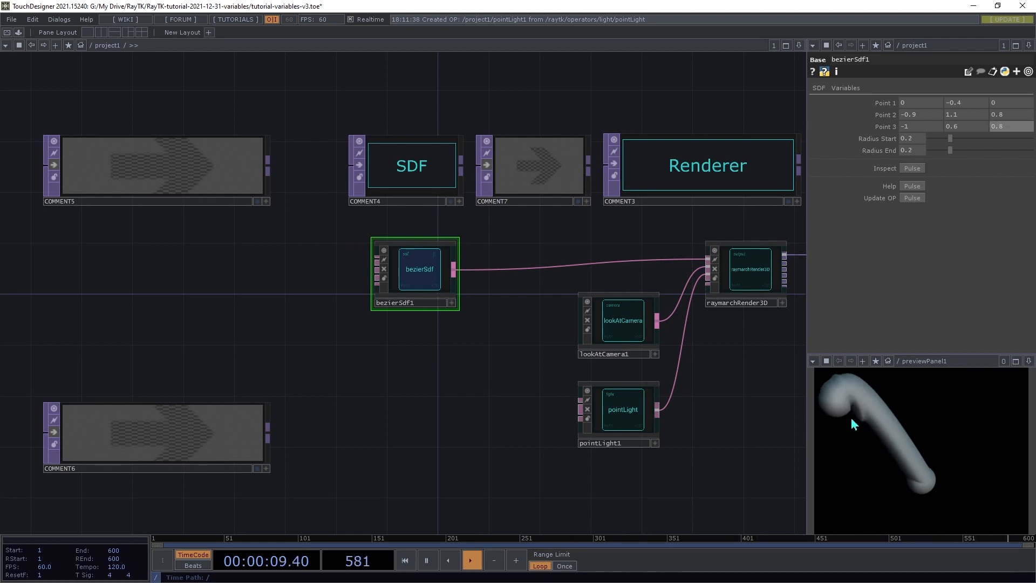
key(ctrl+z)
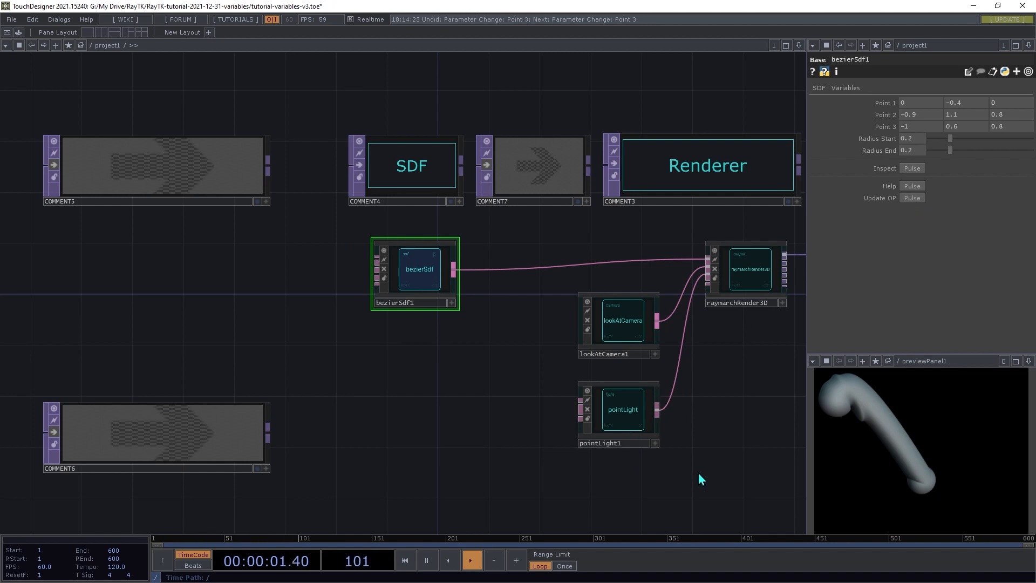
key(ctrl+z)
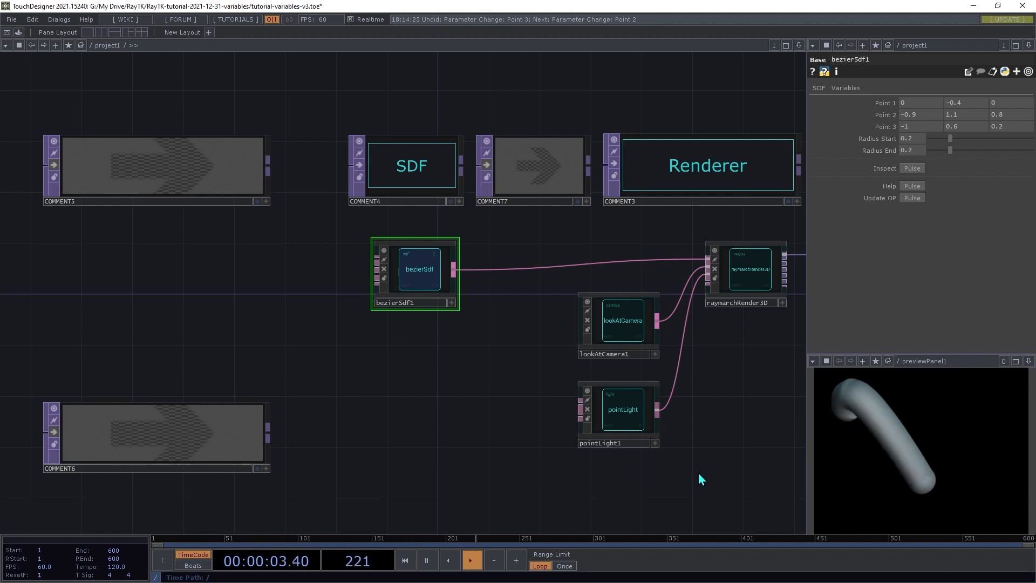
key(ctrl+z)
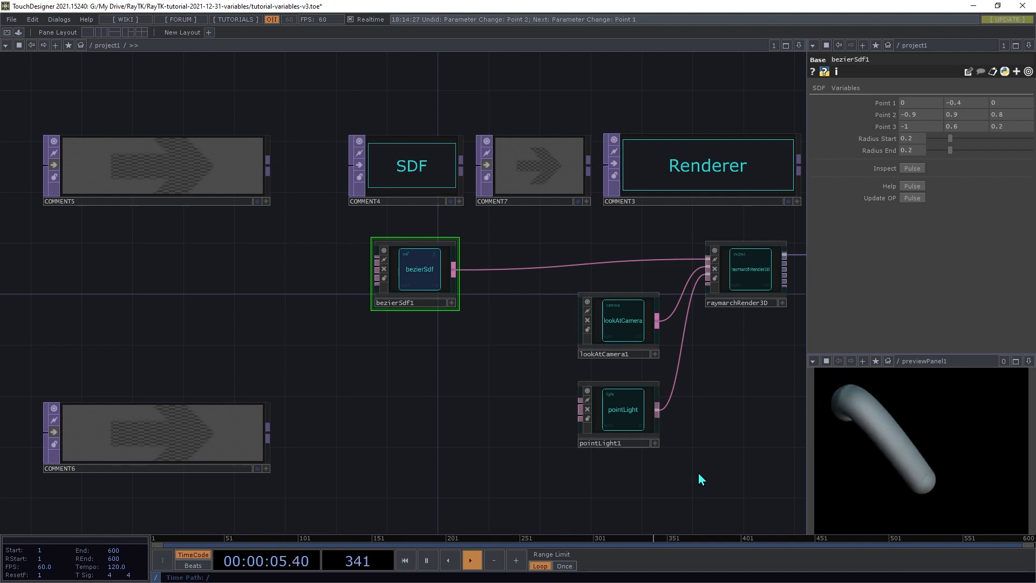
key(ctrl+z)
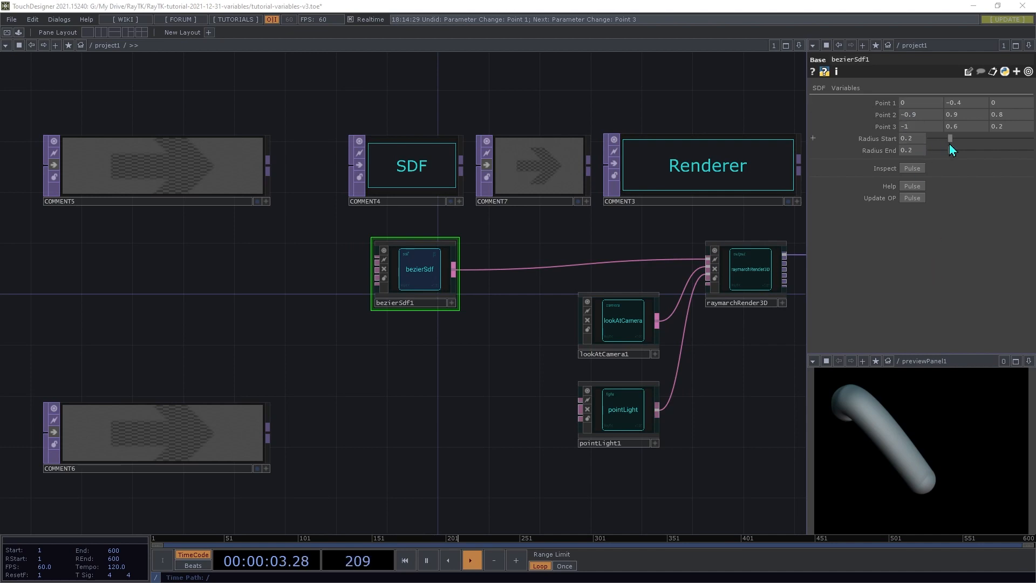
Step: Taper the Bezier curve by setting Radius Start to 0.1 and Radius End to 0.01
drag(951, 139, 926, 137)
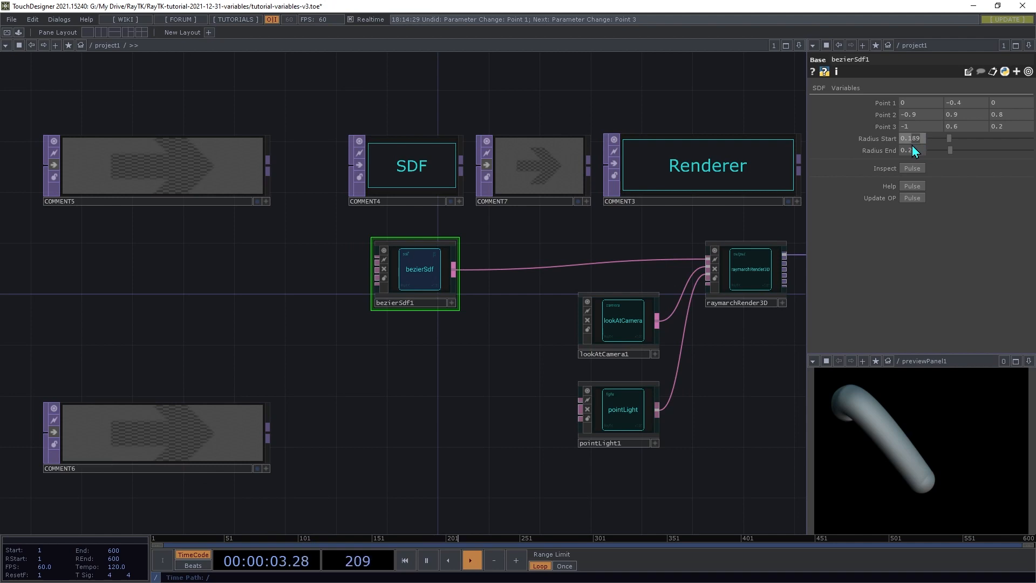
key(BackSpace)
key(Return)
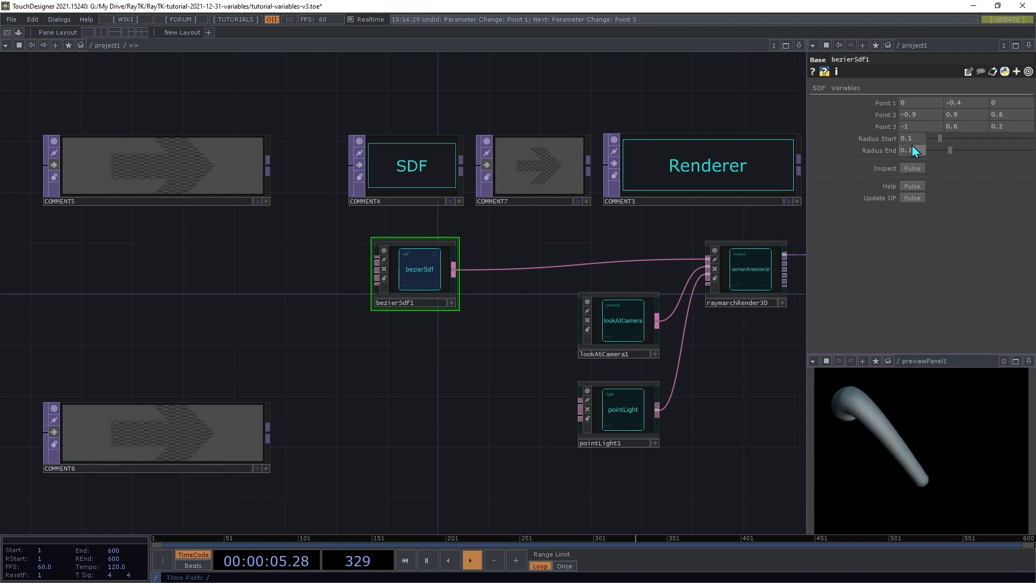
key(BackSpace)
text(.0)
key(Tab)
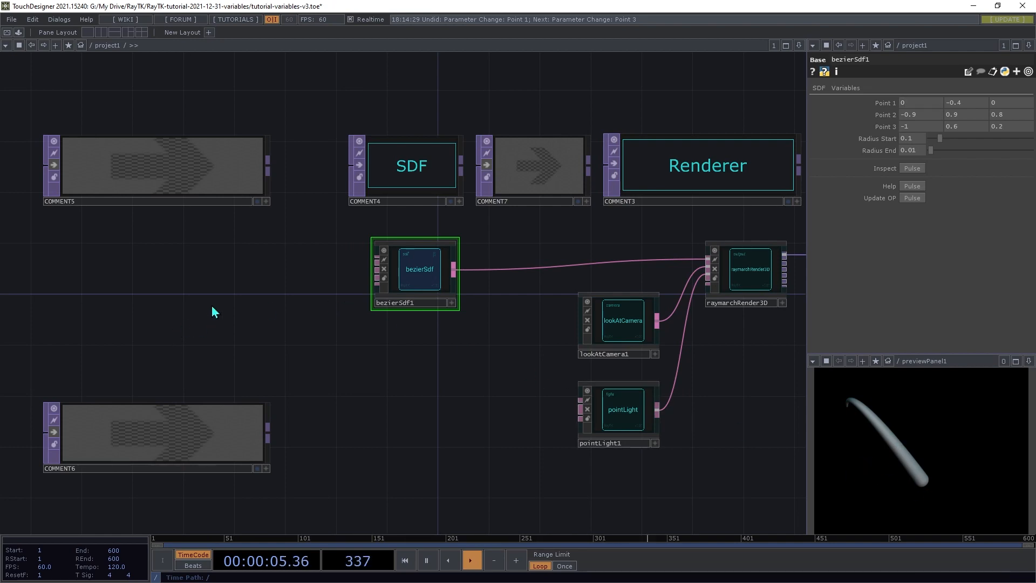
Step: Add a waveField operator before bezierSdf and connect its output to bezierSdf's first input
key(alt+r)
text(wa)
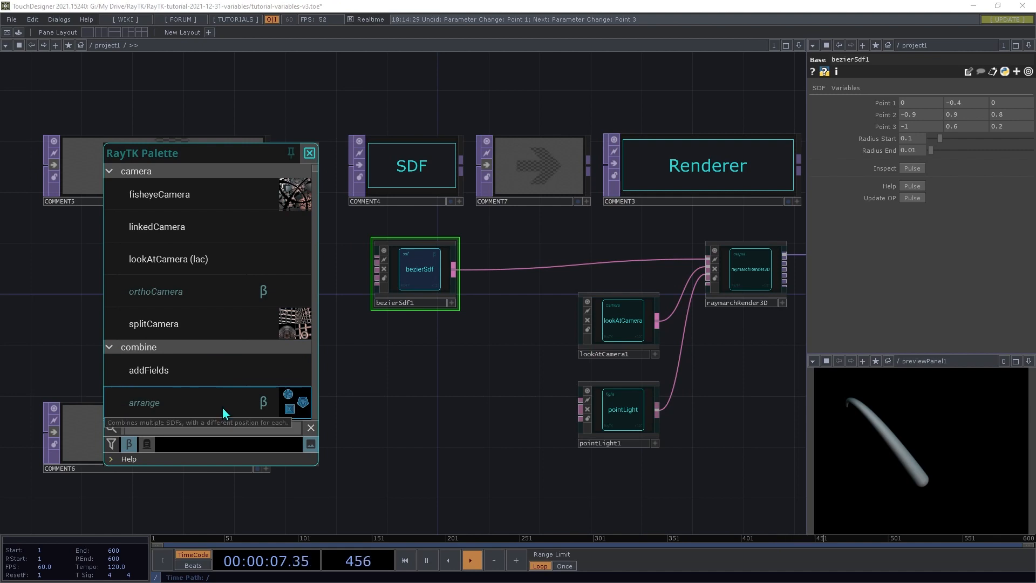
click(161, 195)
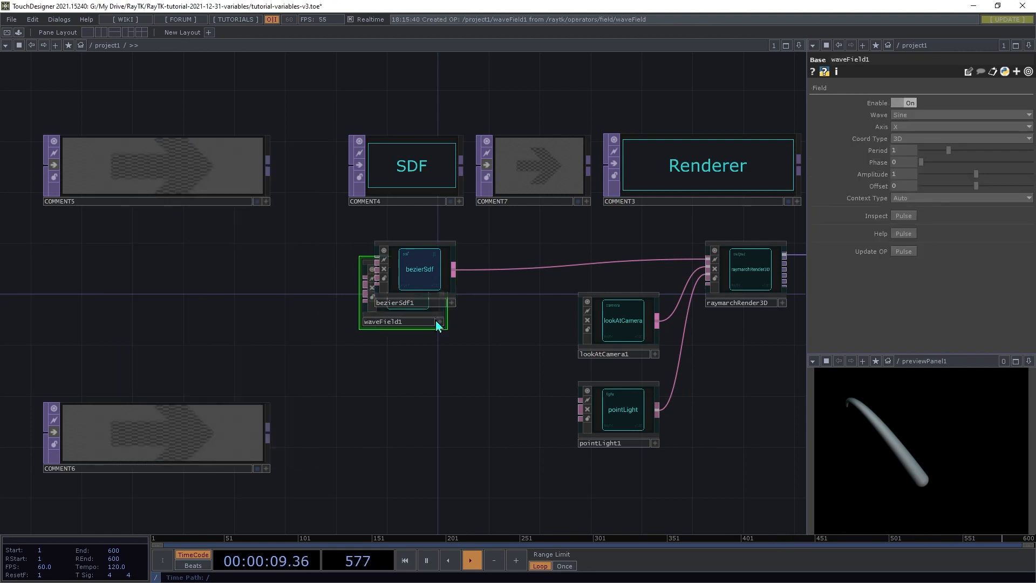
drag(420, 313, 362, 243)
drag(232, 295, 233, 283)
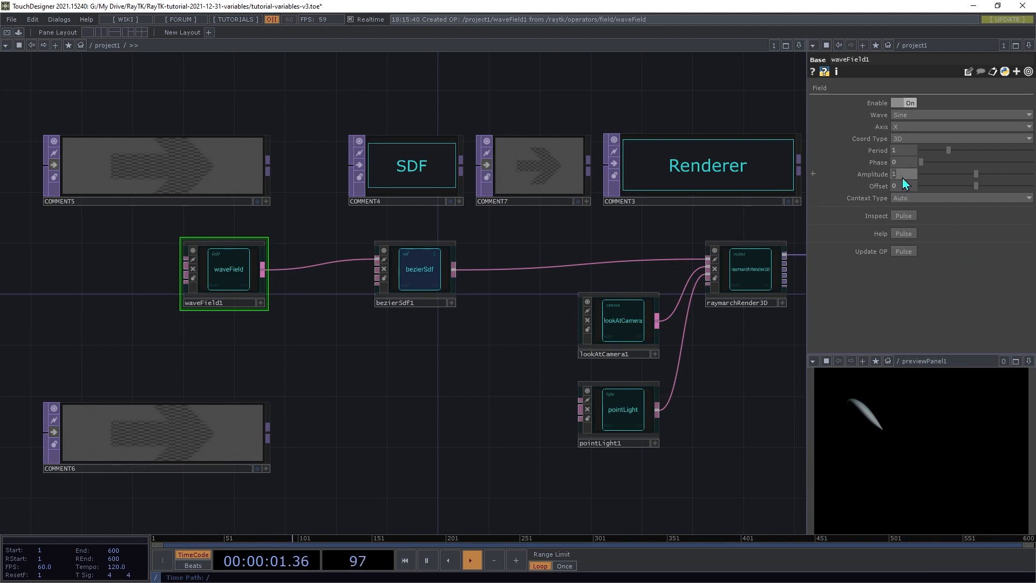
Step: Set the waveField's Amplitude to 0.5, Offset to 1 and Period to 0.5
key(Return)
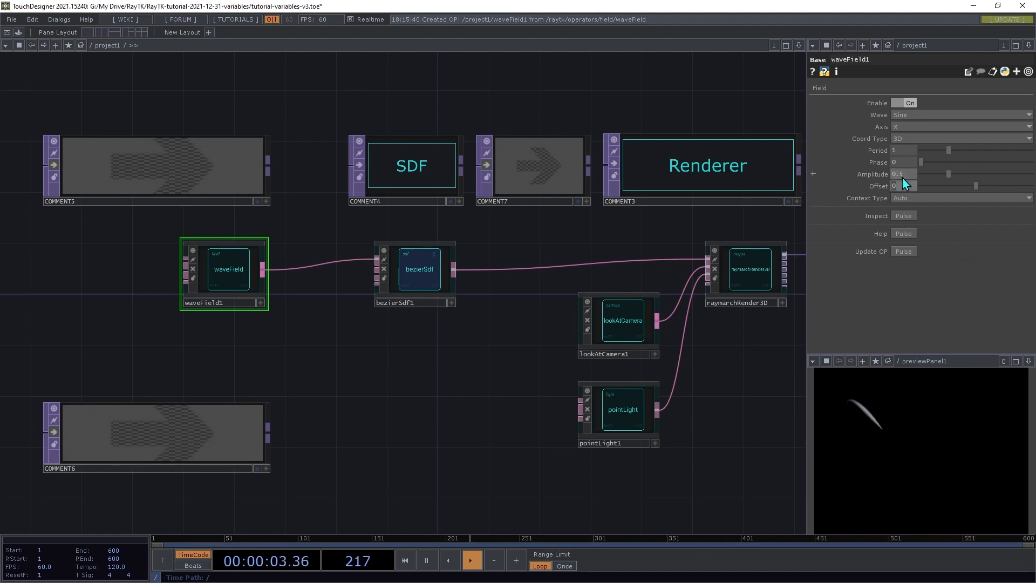
key(Tab)
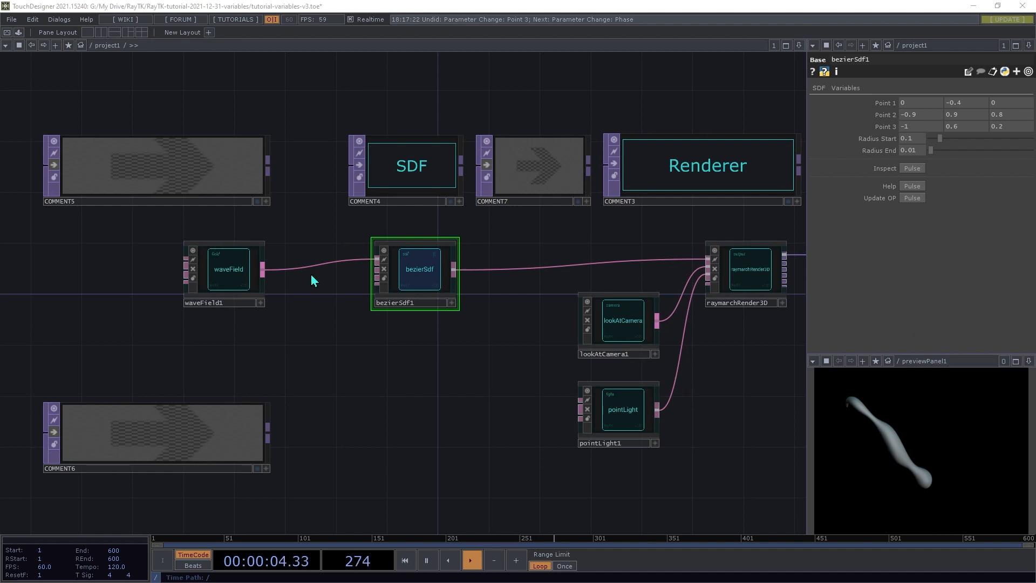
Step: Try a waveField Period of 0.32 and a shifted Point 1 on bezierSdf, and undo both changes
click(219, 265)
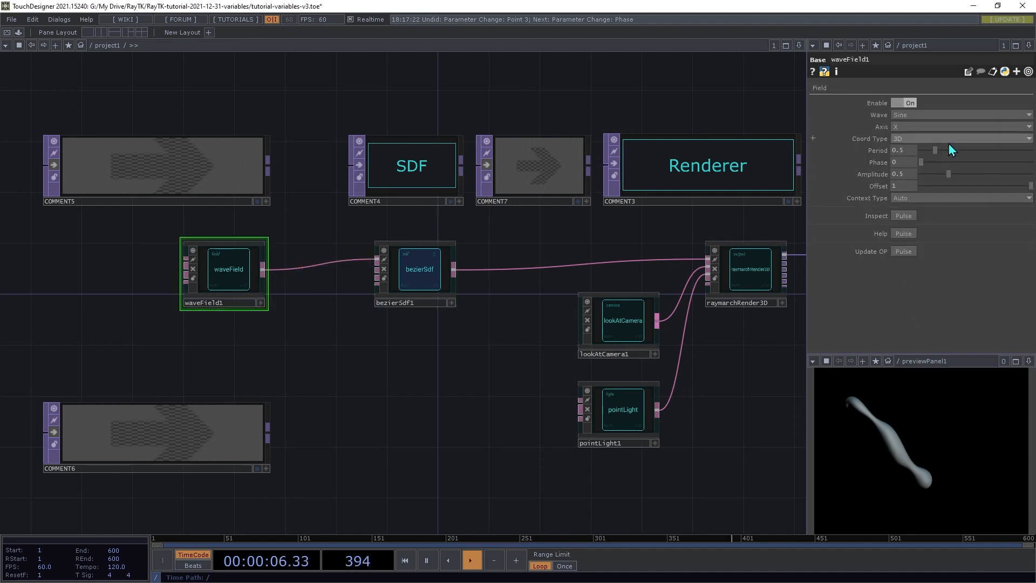
drag(938, 151, 932, 150)
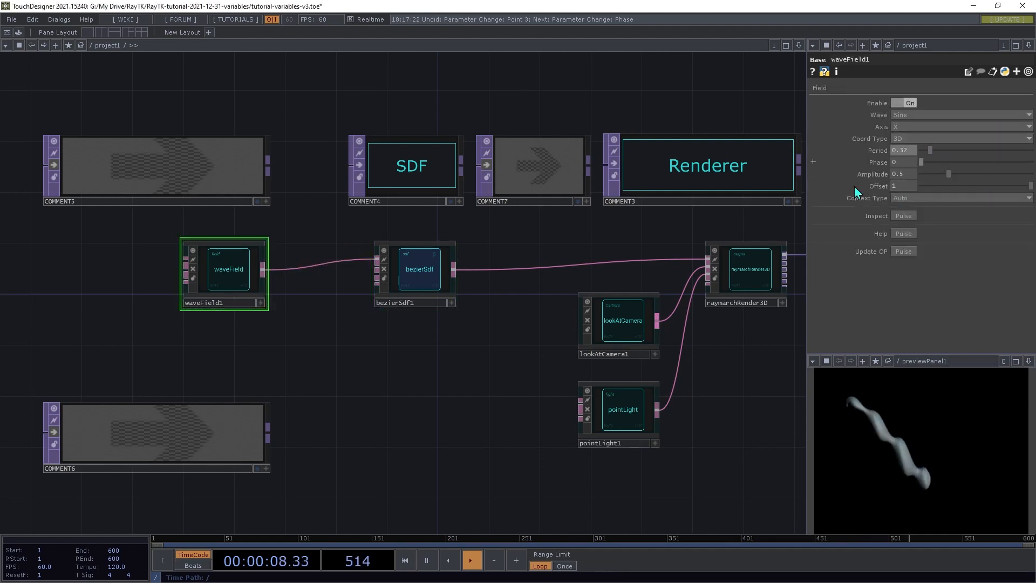
click(407, 283)
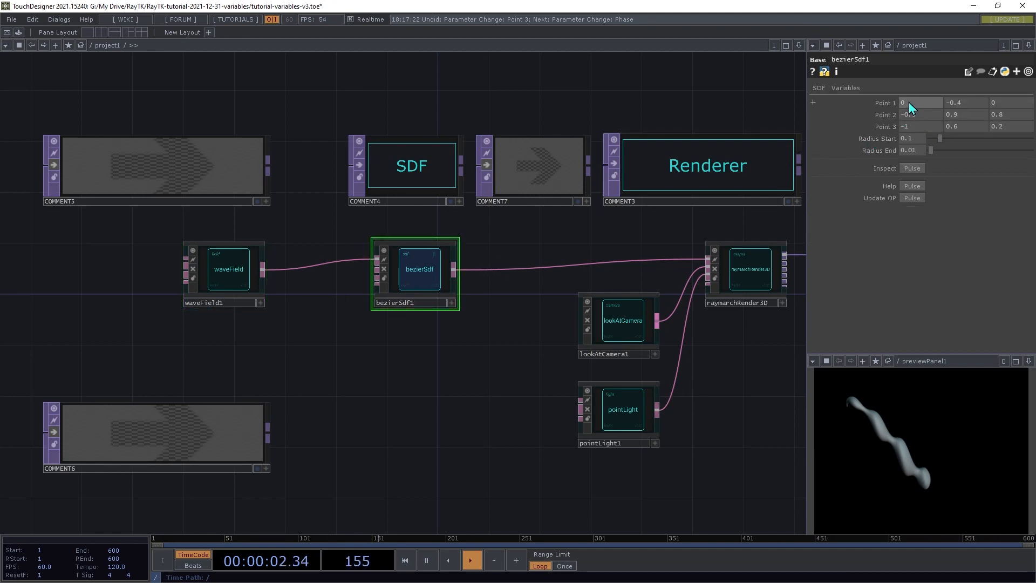
mouse_move(912, 110)
middle_down()
mouse_move(916, 101)
mouse_move(909, 108)
middle_up()
key(ctrl+z)
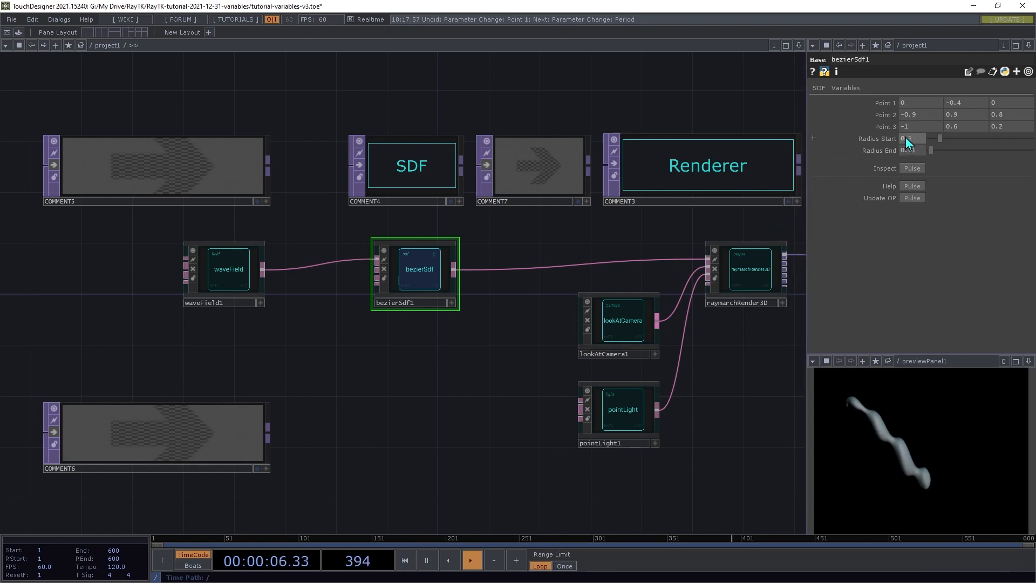
mouse_move(911, 130)
middle_down()
mouse_move(921, 125)
mouse_move(912, 131)
mouse_move(911, 111)
middle_up()
click(228, 268)
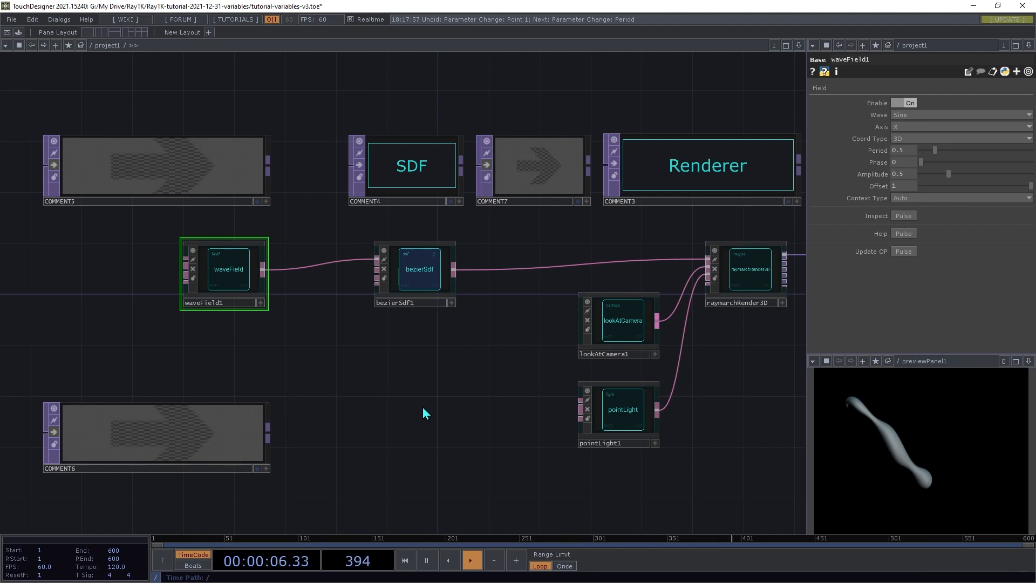
click(425, 270)
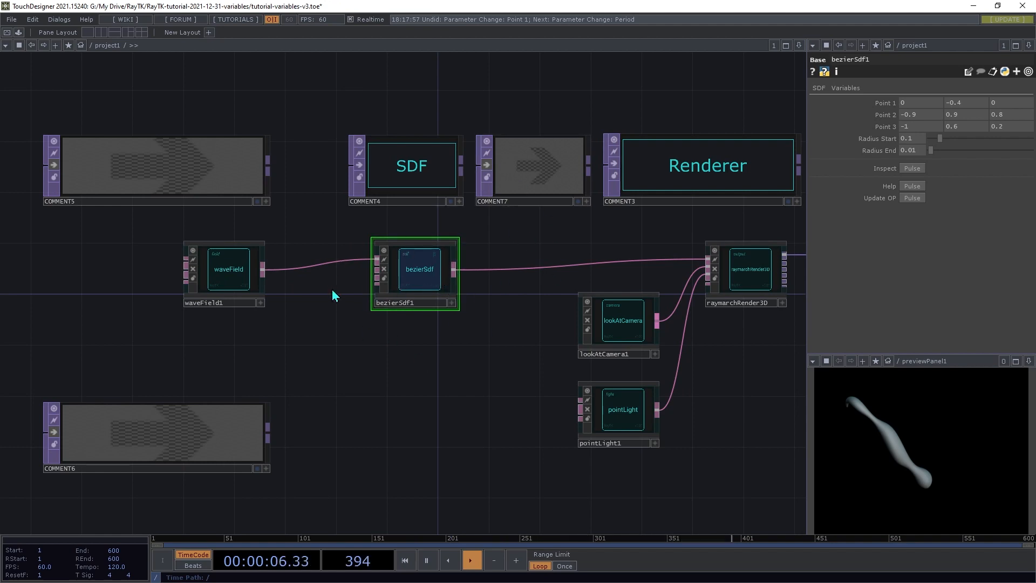
click(215, 273)
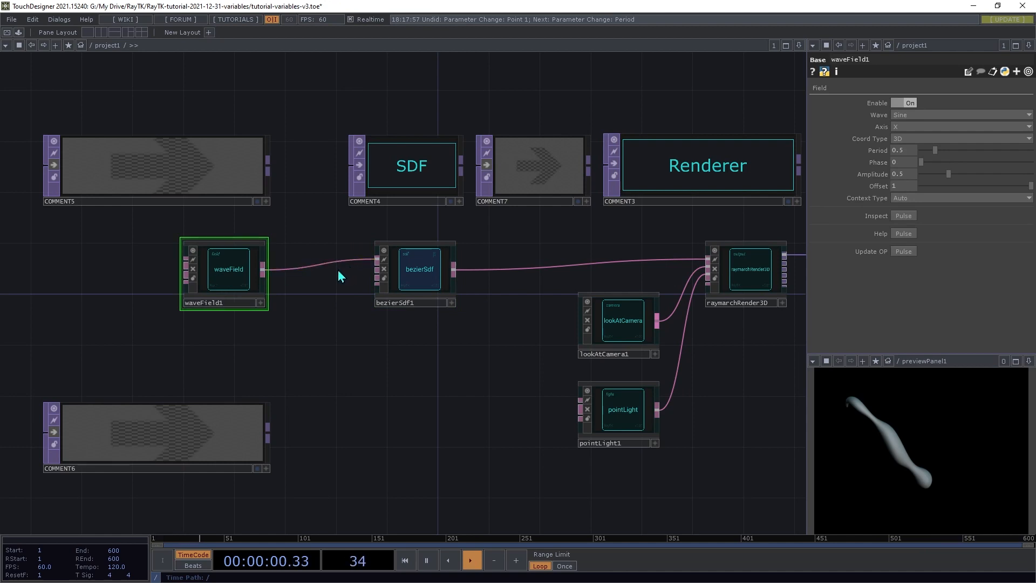
Step: Create a variable reference for bezierSdf's Offset Along Curve (0..1) variable and place it below bezierSdf
click(417, 266)
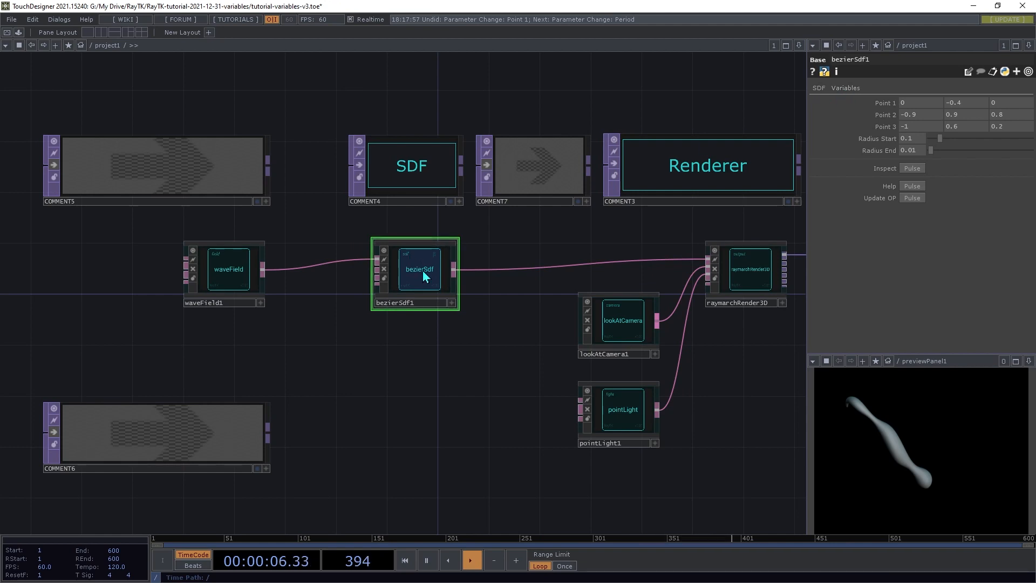
click(854, 89)
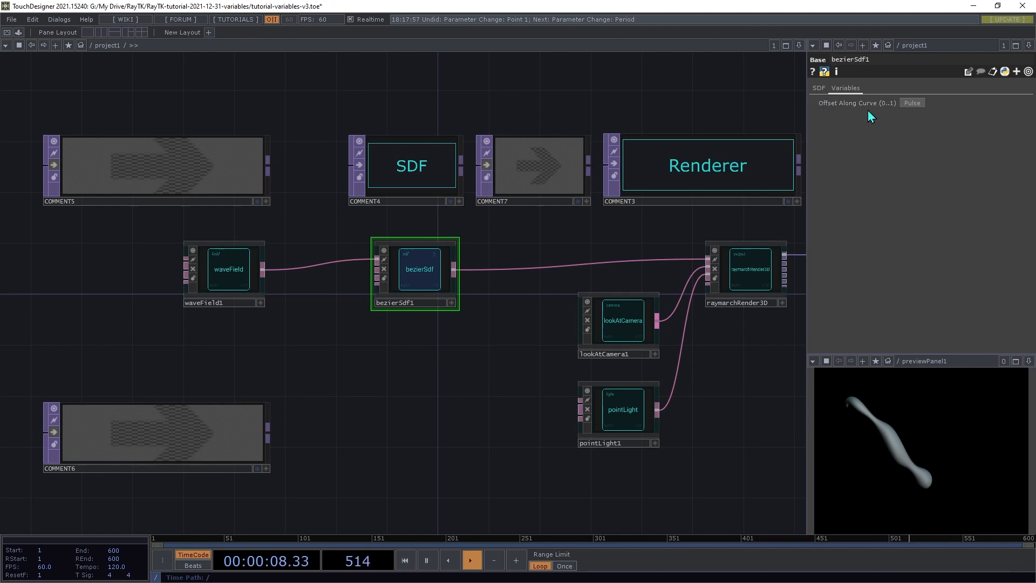
click(913, 104)
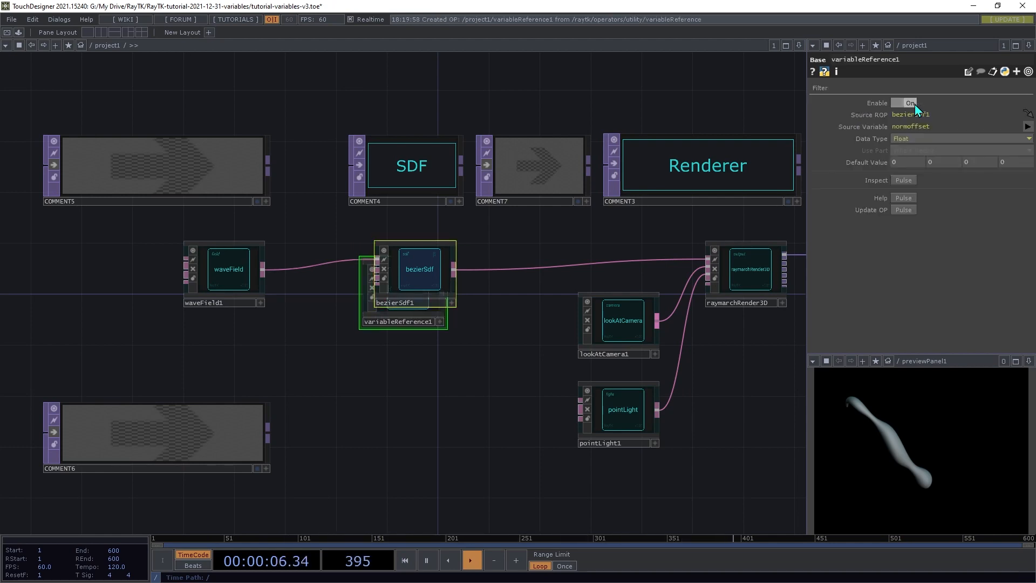
drag(432, 323, 434, 415)
key(ctrl+z)
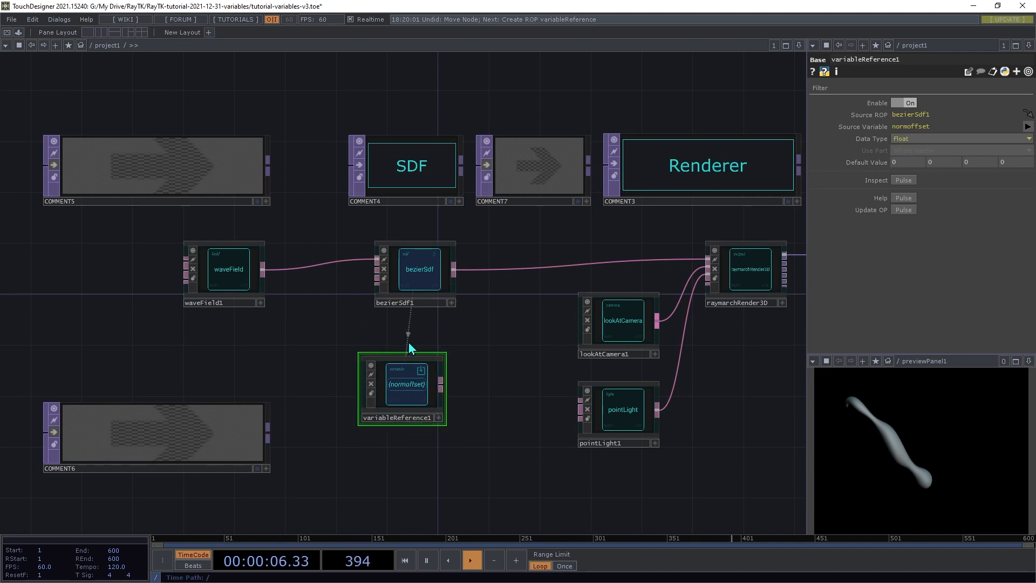
Step: Move the normoffset variableReference in front of waveField and connect it to waveField's first input
click(419, 290)
click(420, 381)
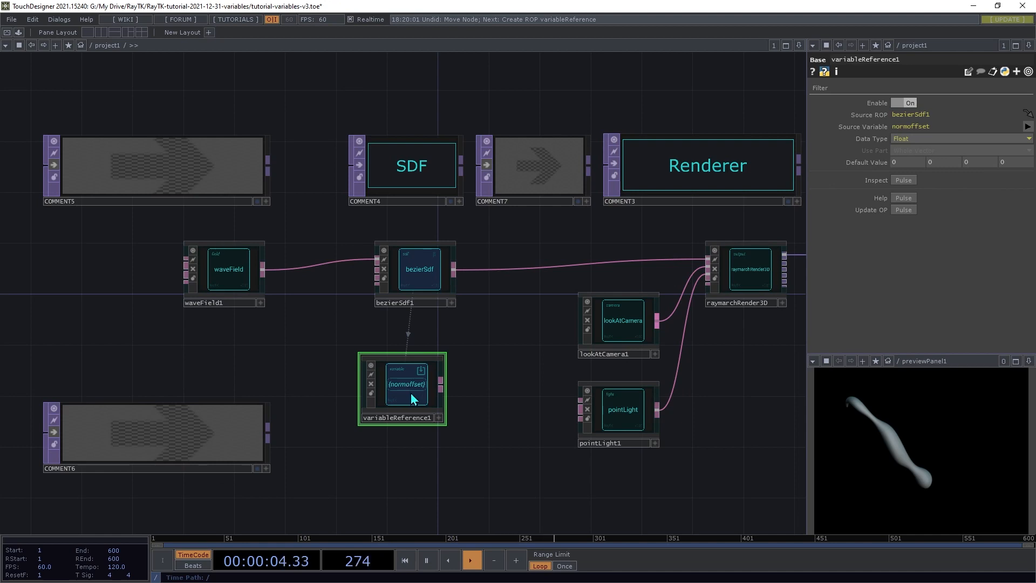
drag(409, 390, 115, 279)
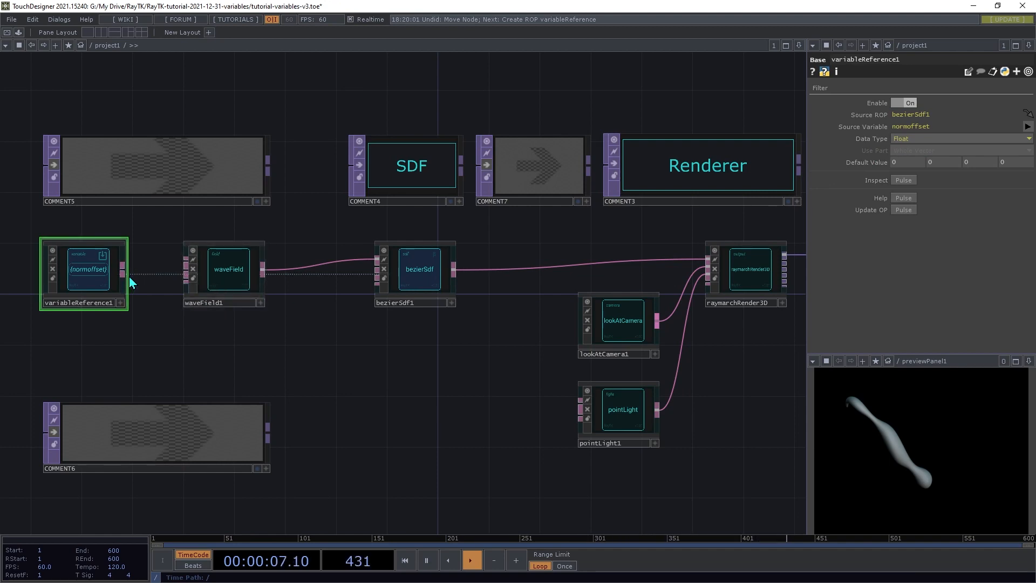
drag(127, 276, 174, 265)
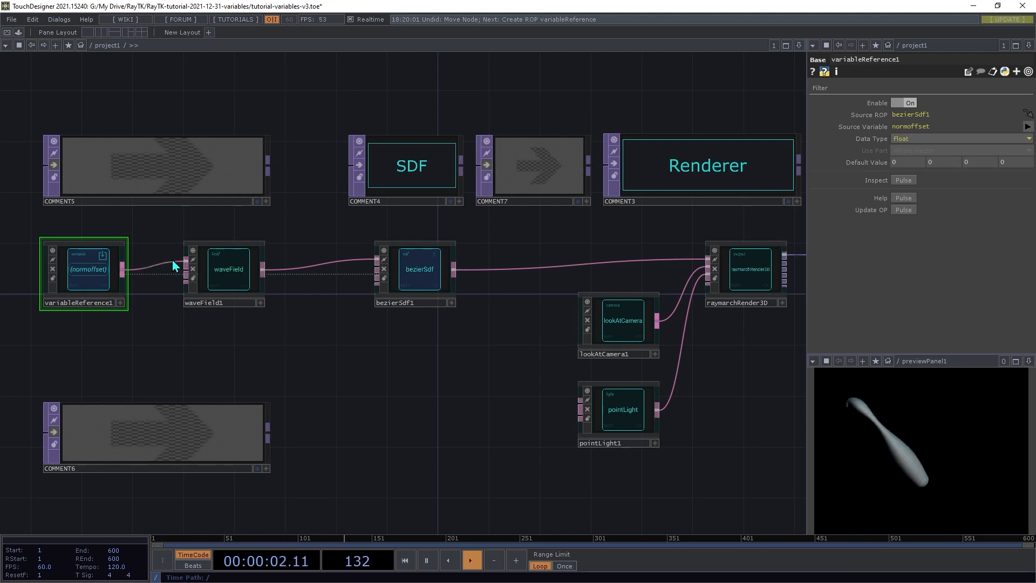
Step: Try a small Phase shift on waveField1 and reset the Phase to 0
click(221, 280)
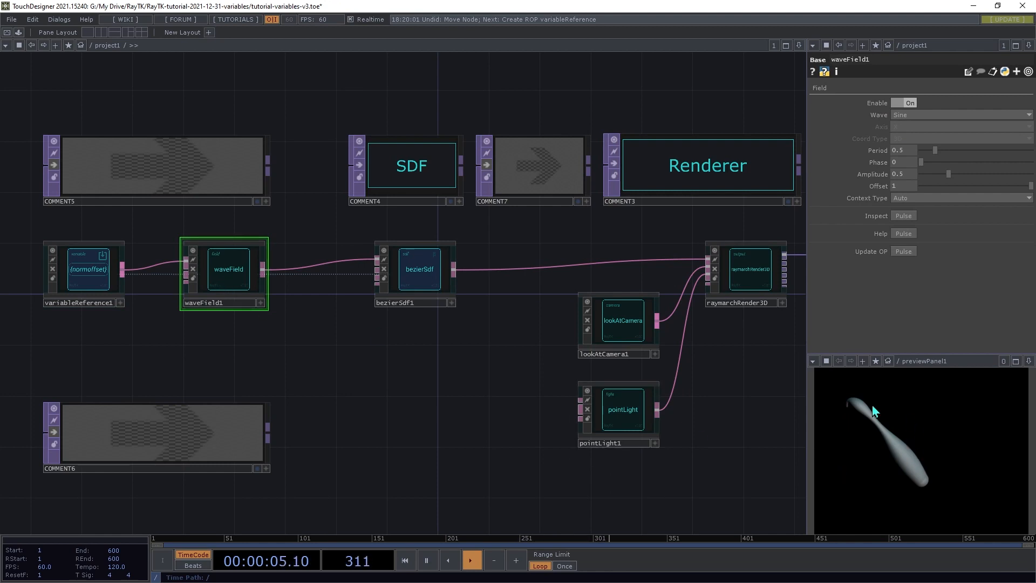
click(97, 279)
click(417, 278)
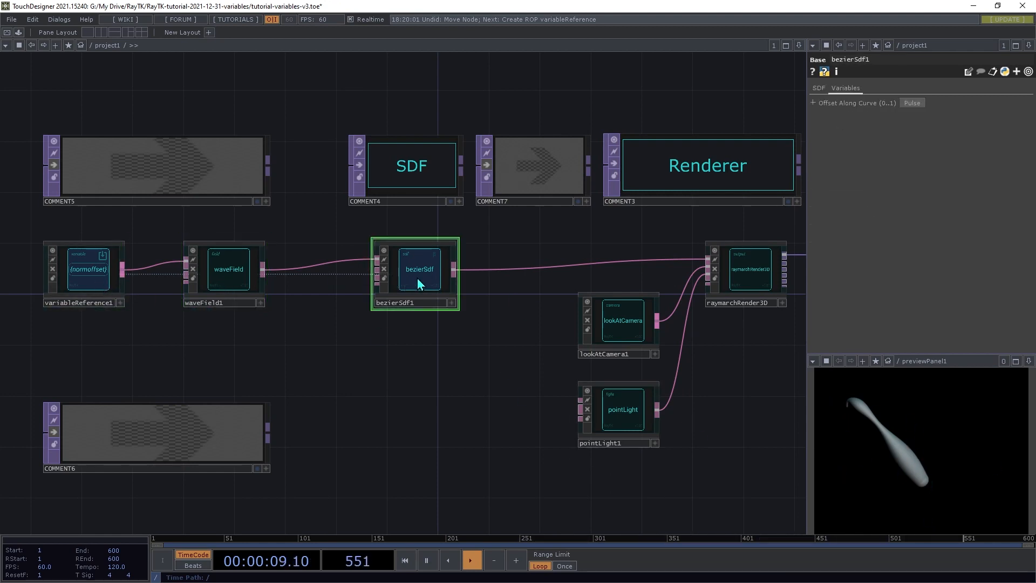
click(209, 287)
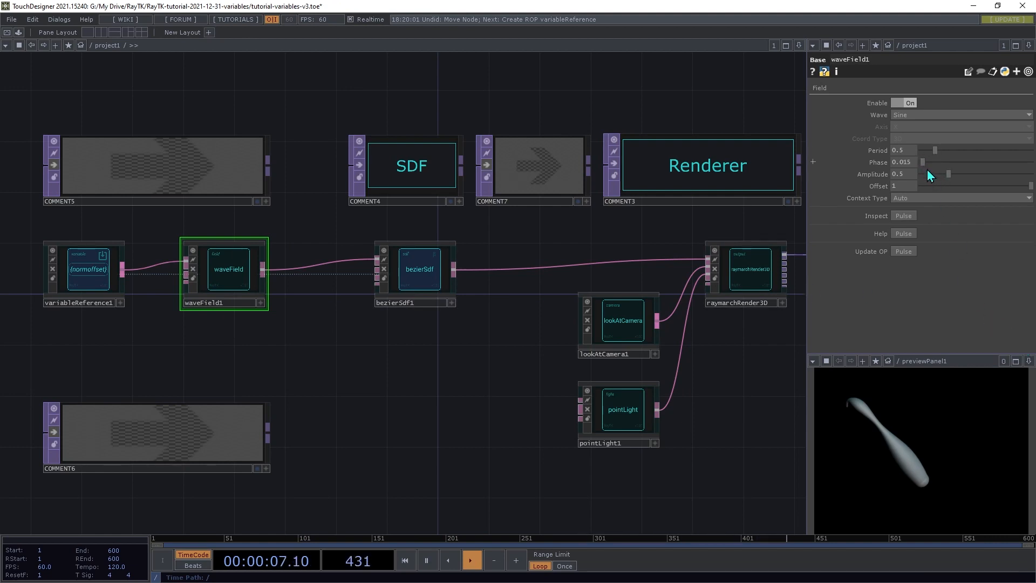
drag(928, 169, 883, 248)
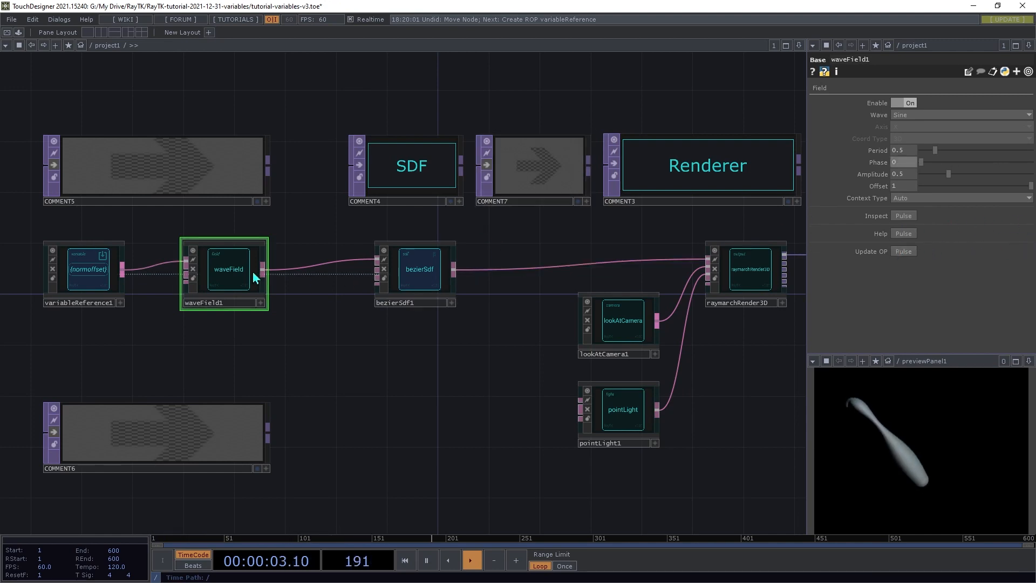
Step: Try a Point 3 X of 0.7 on bezierSdf1 with a waveField1 Phase of 0.52, and restore both values
click(407, 266)
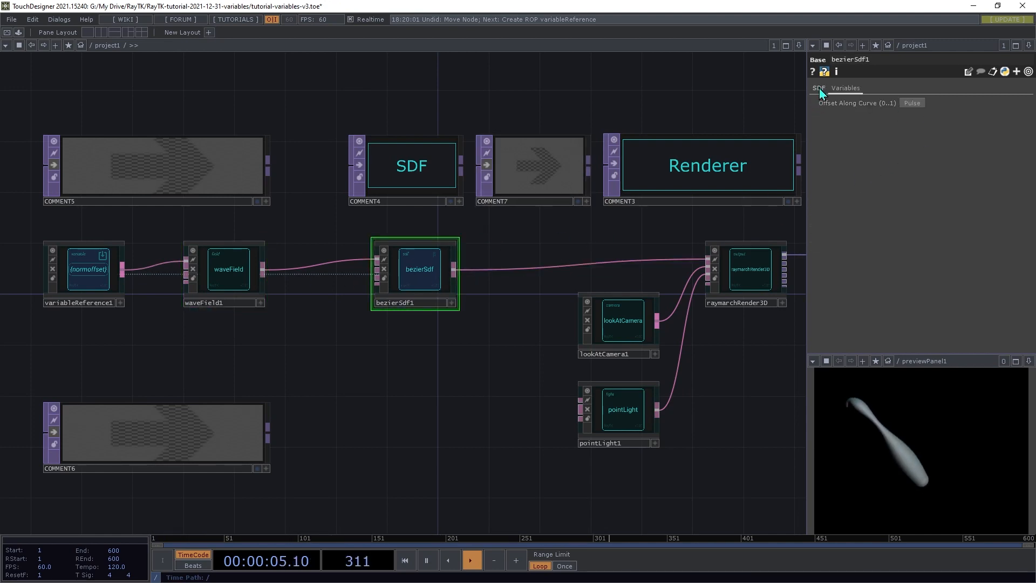
click(819, 88)
drag(915, 128, 914, 110)
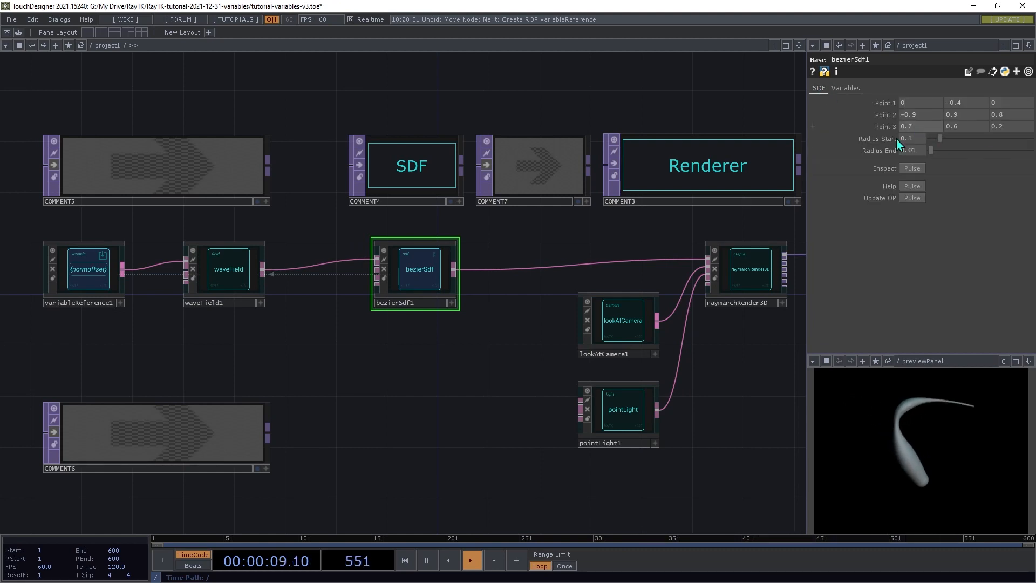
click(231, 270)
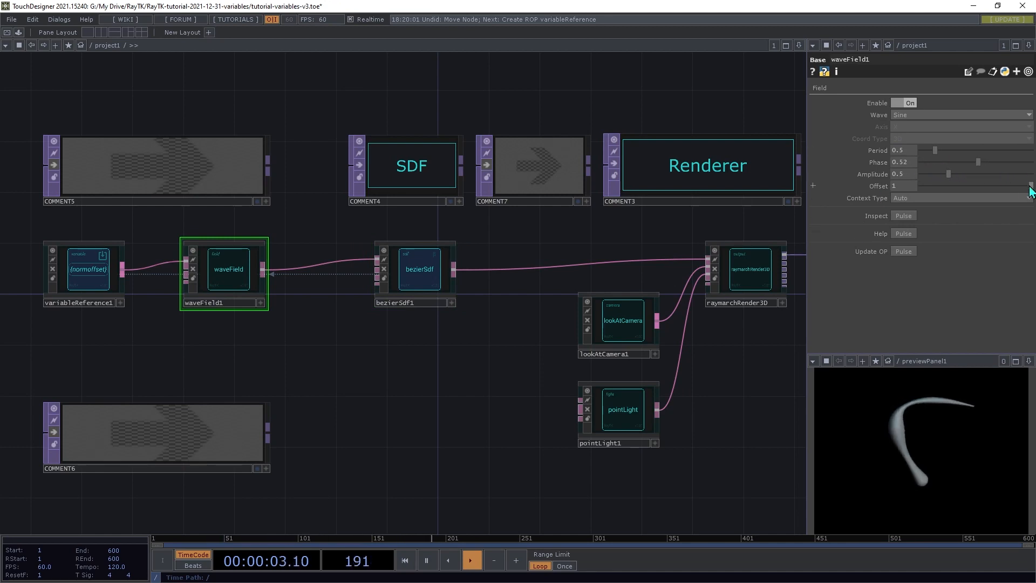
drag(896, 218, 713, 329)
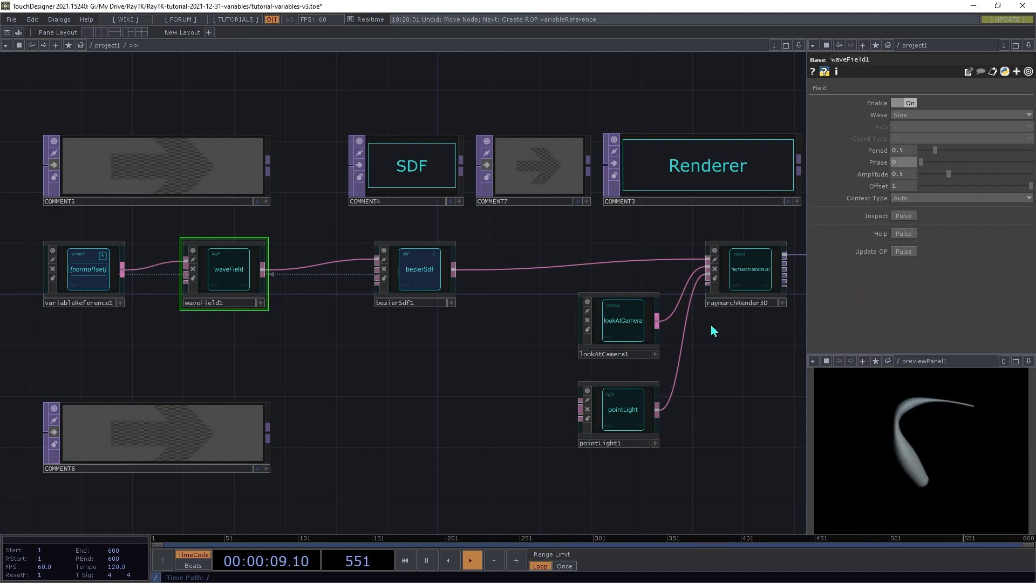
click(424, 273)
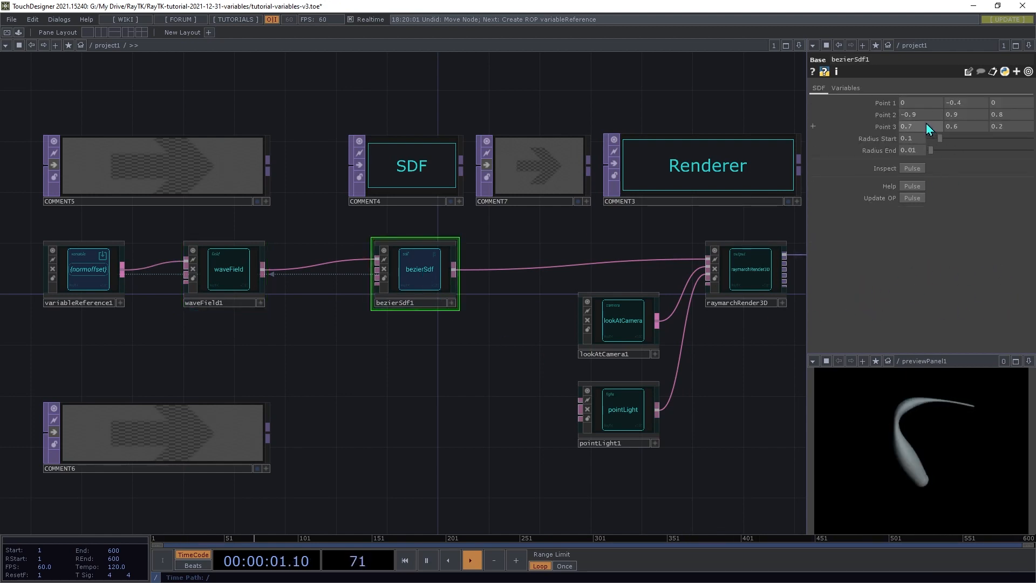
drag(922, 129, 922, 112)
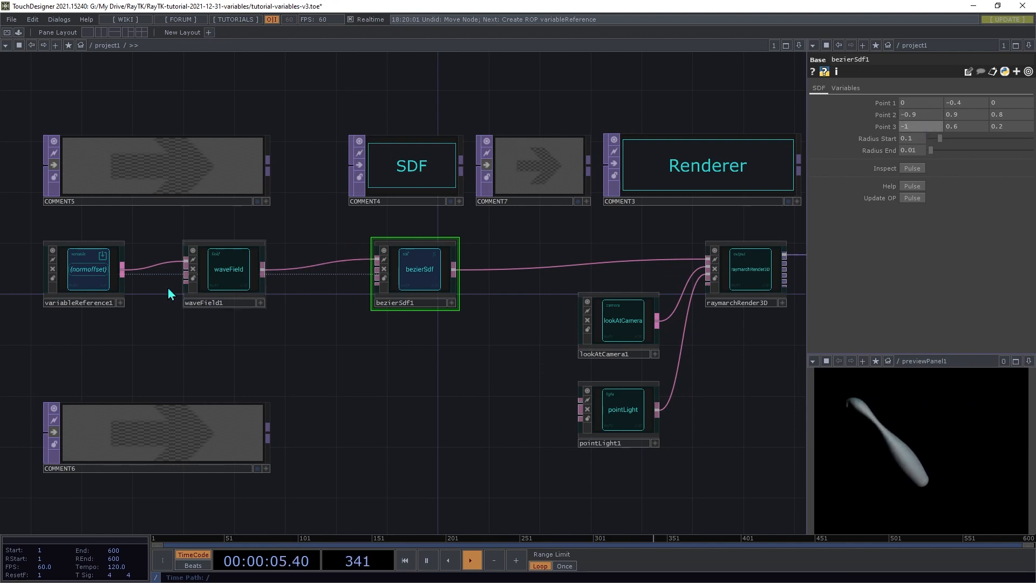
Step: Try a different Radius Start on bezierSdf1 and undo the change
click(241, 278)
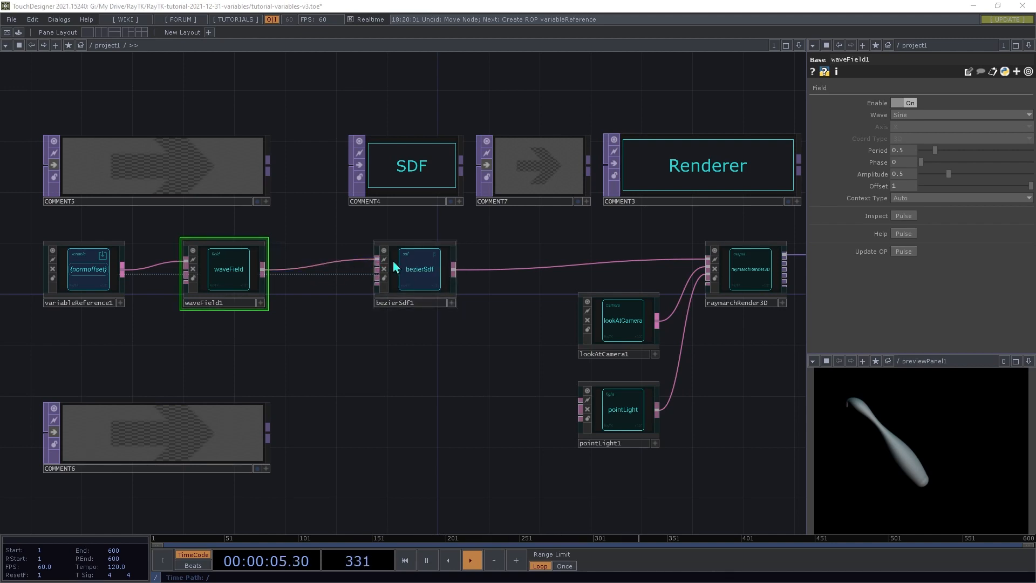
click(411, 285)
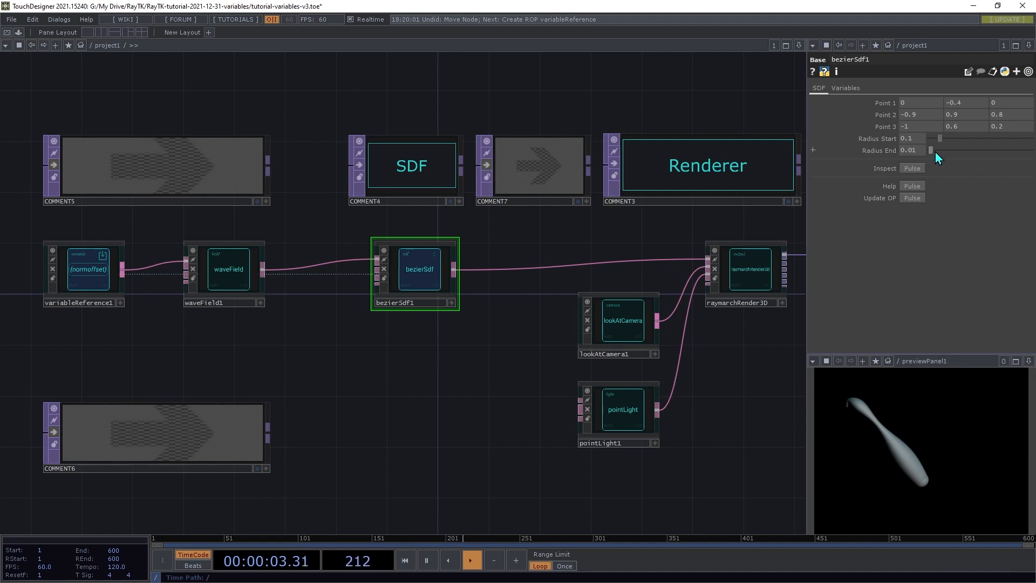
drag(943, 138, 951, 177)
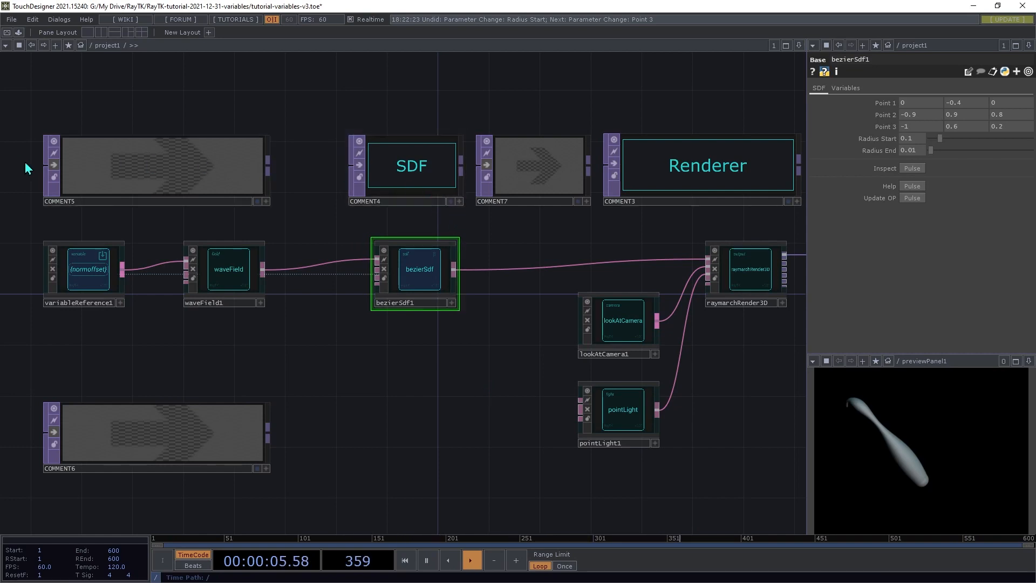
Step: Turn off bypass on COMMENT5 and COMMENT7 to reveal the Radius Field and Clone headings
click(58, 164)
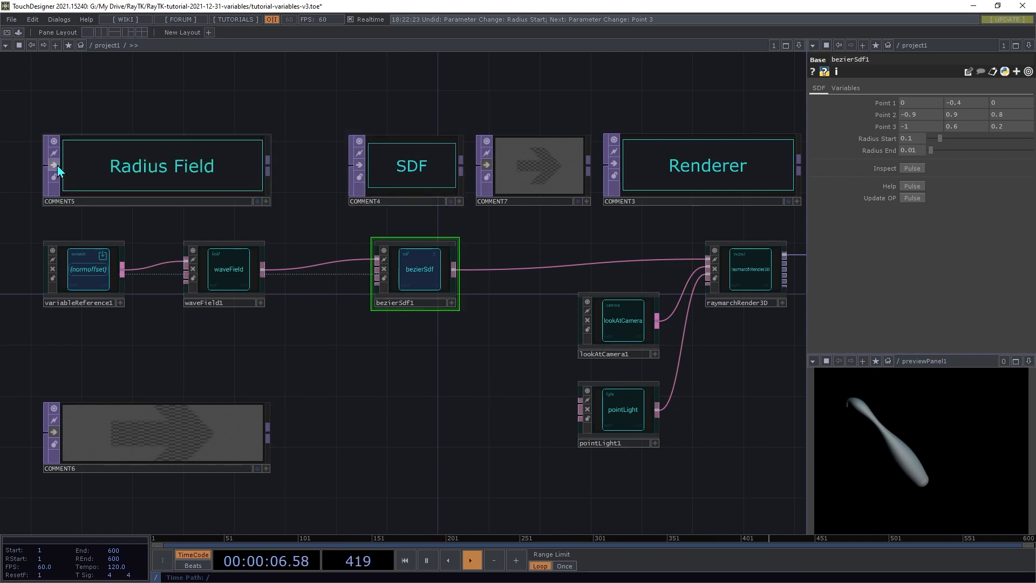
click(487, 165)
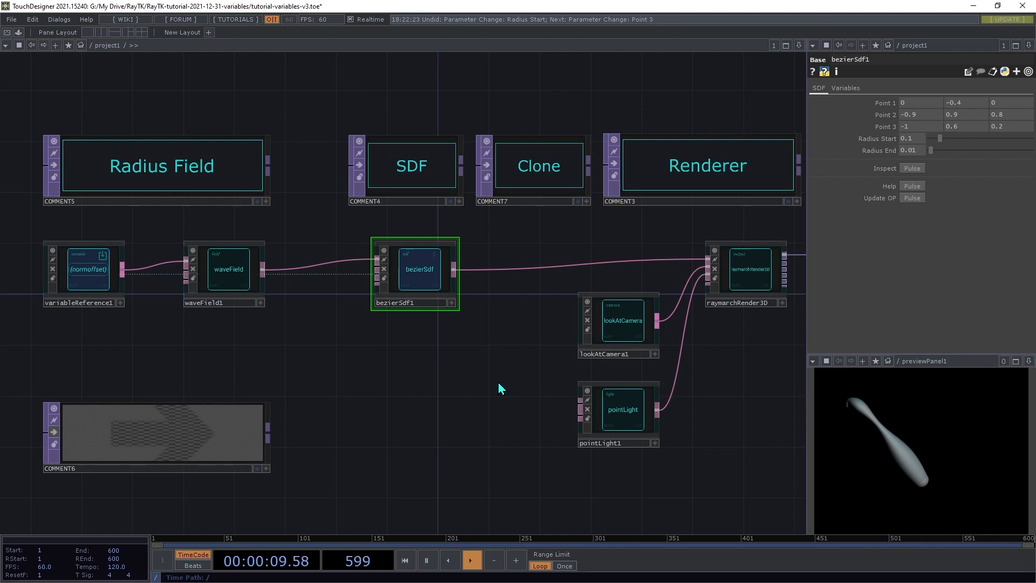
Step: Find the radialClone filter in the RayTK palette and add it to the network
key(alt+r)
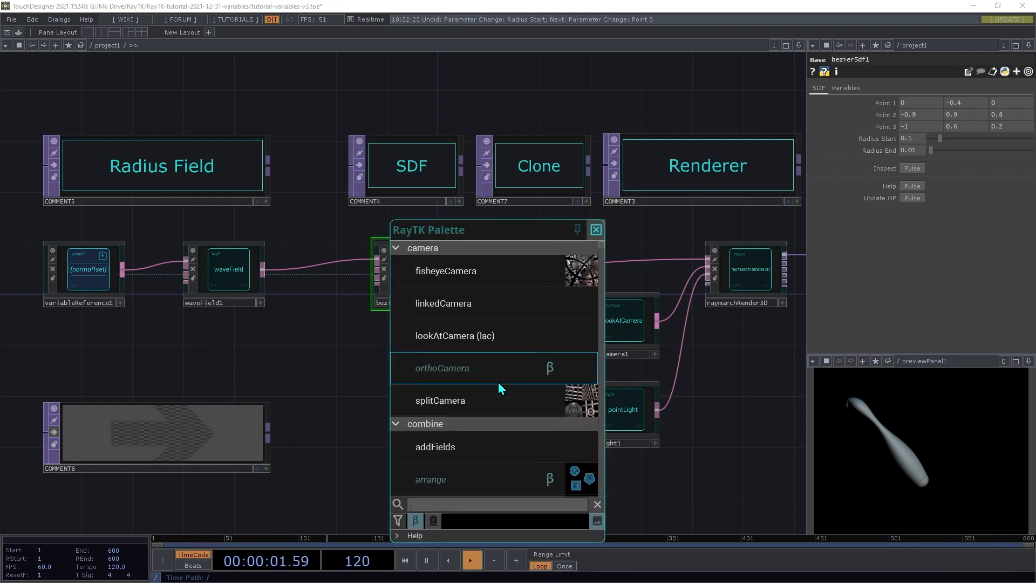
text(mp)
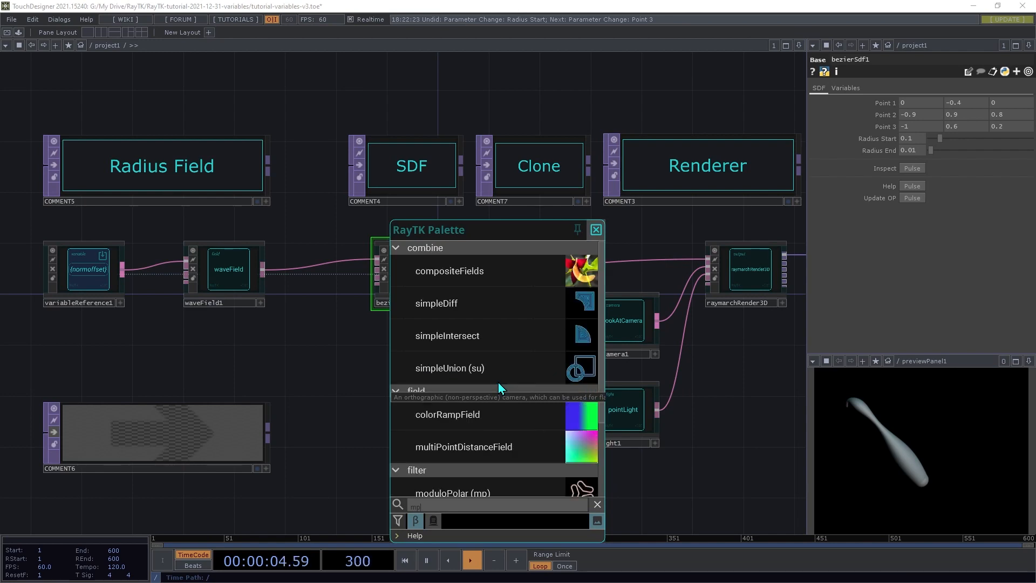
scroll(498, 382, down, 2)
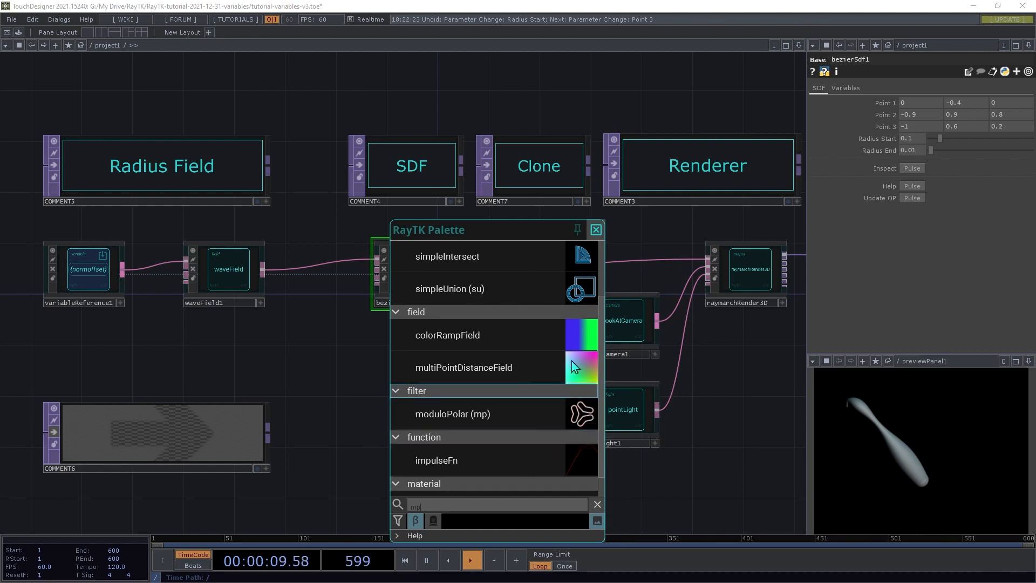
click(524, 509)
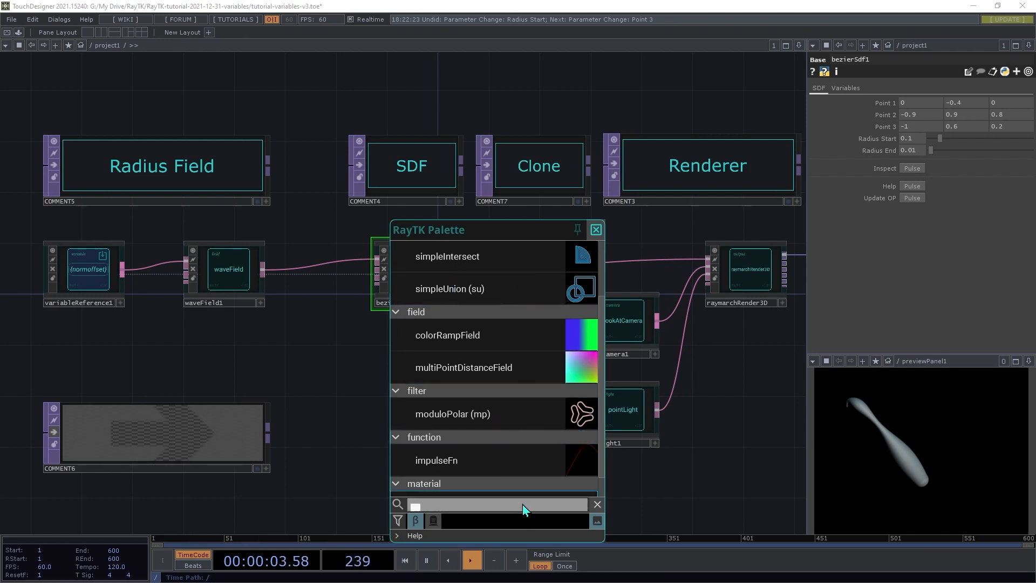
text(radi)
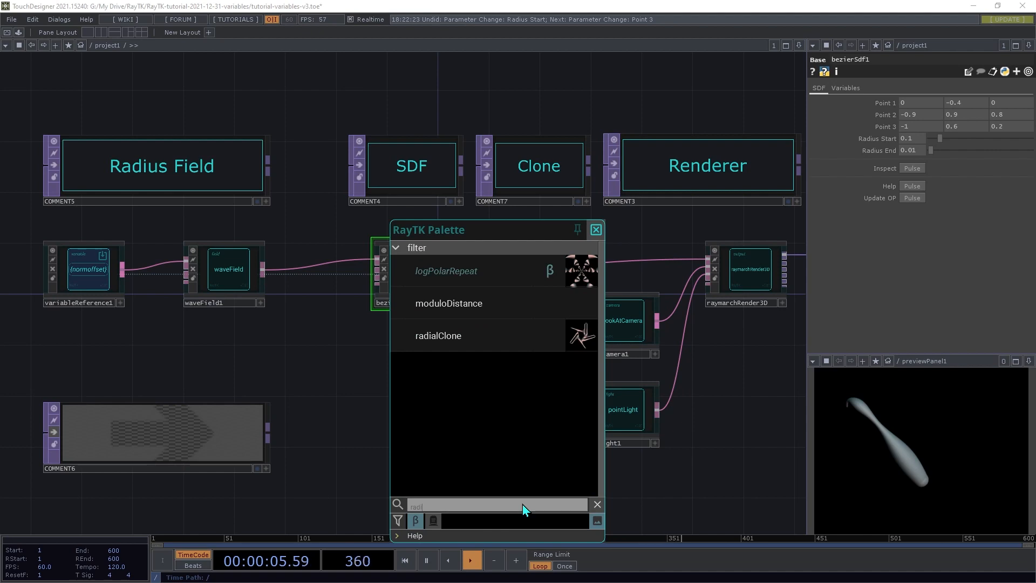
click(444, 346)
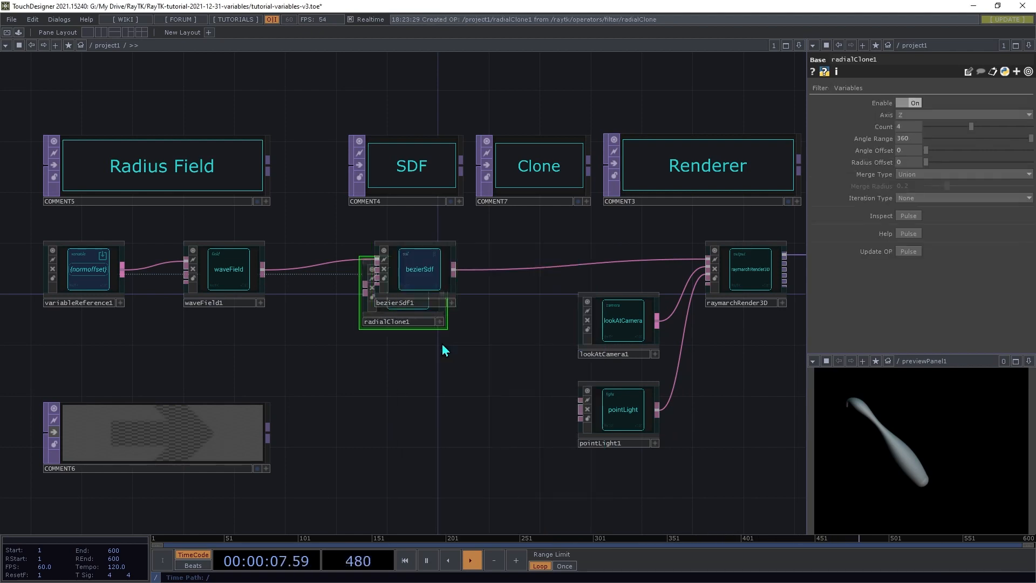
Step: Place radialClone under the Clone heading and wire it between bezierSdf1 and raymarchRender3D
drag(417, 311, 491, 270)
key(ctrl+z)
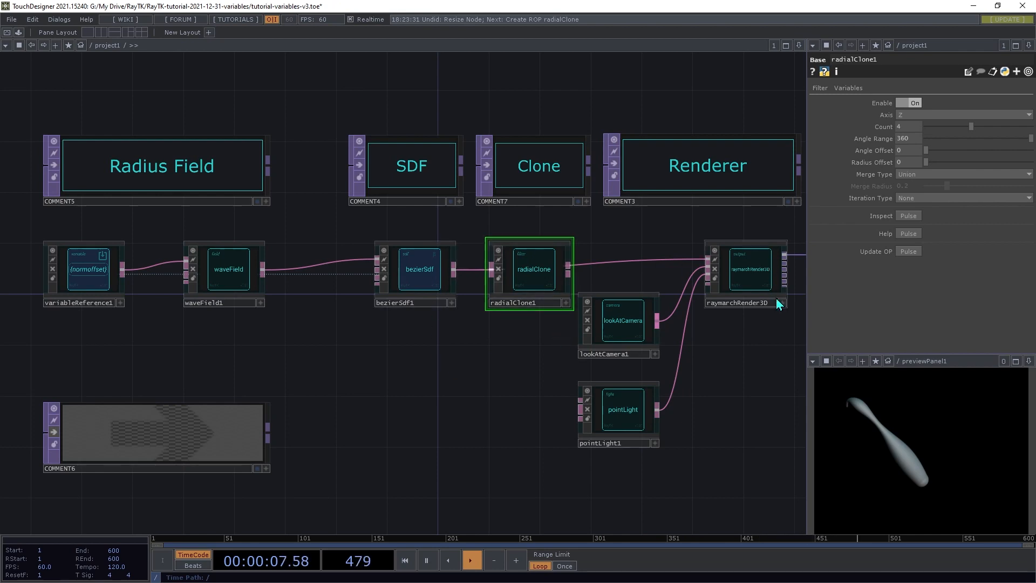
click(568, 266)
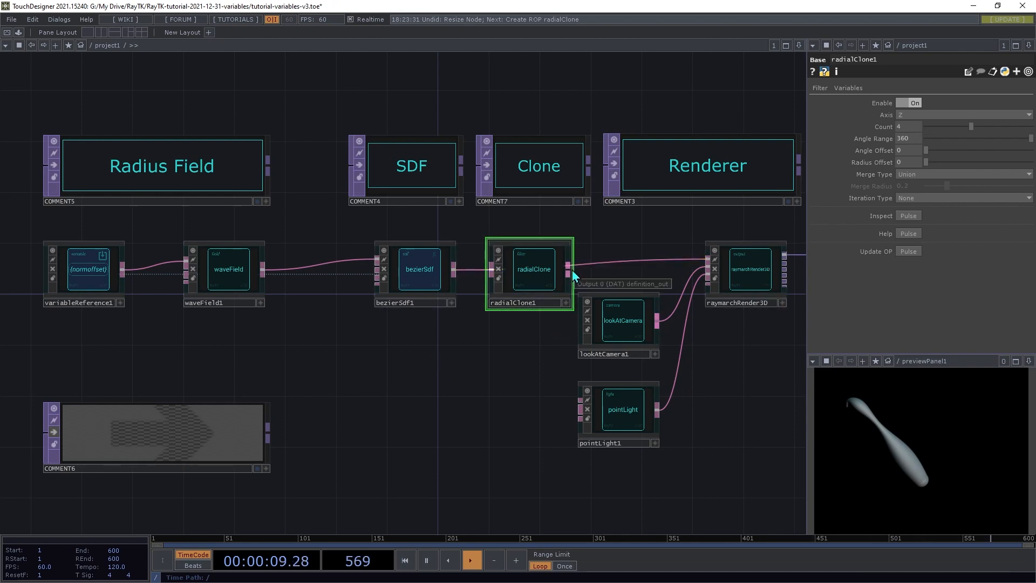
click(619, 265)
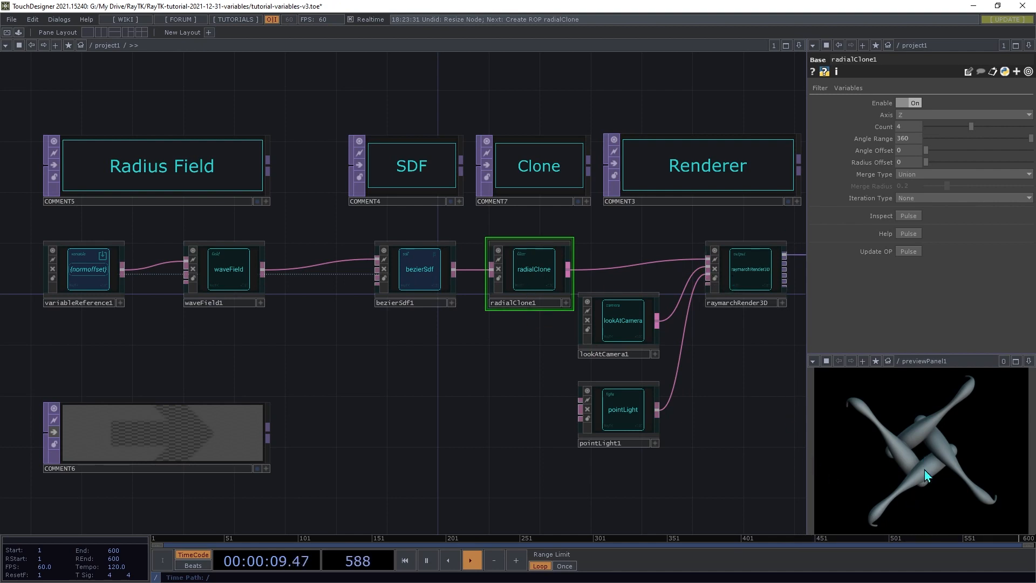
Step: Set radialClone's Count to 5
click(906, 127)
text(5)
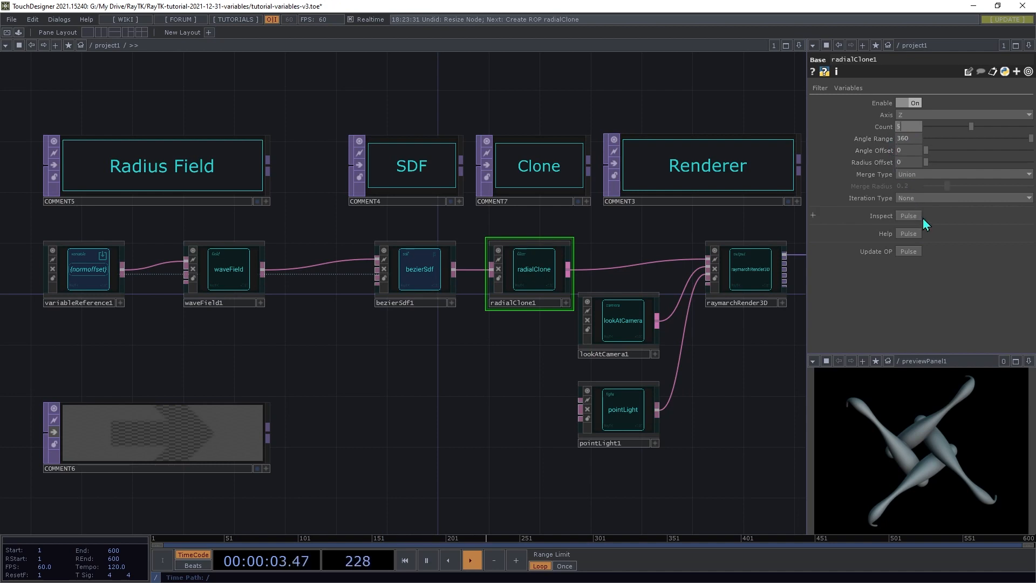
key(Tab)
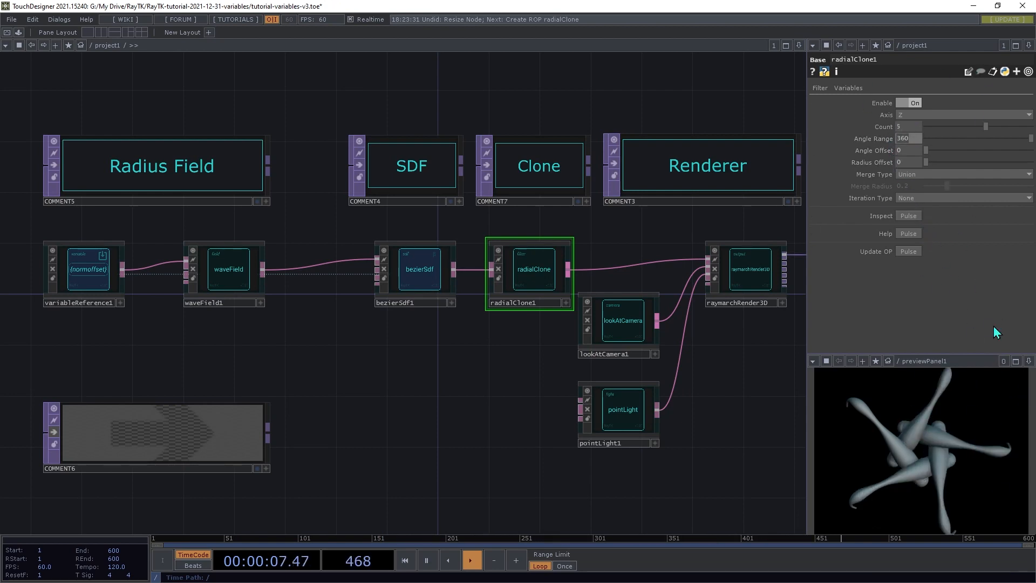
click(485, 371)
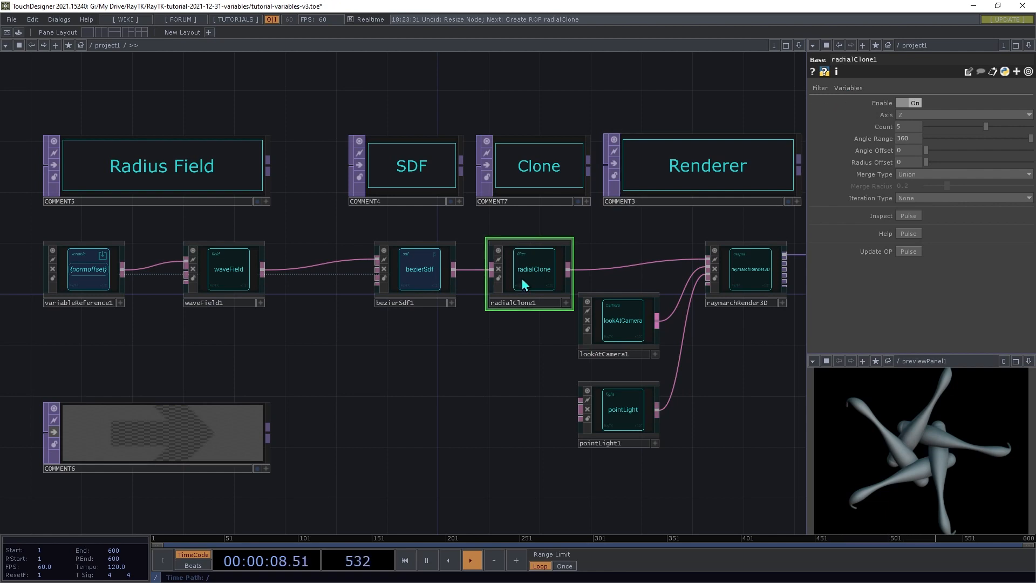
Step: Create a variable reference for radialClone's Normalized Index (0..1) variable and place it below variableReference1
click(847, 88)
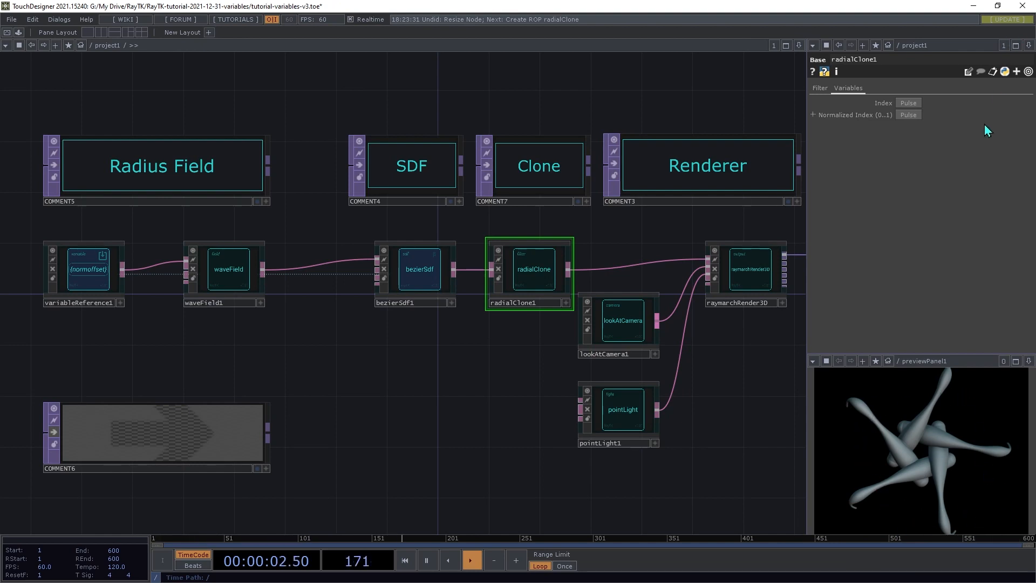
click(909, 115)
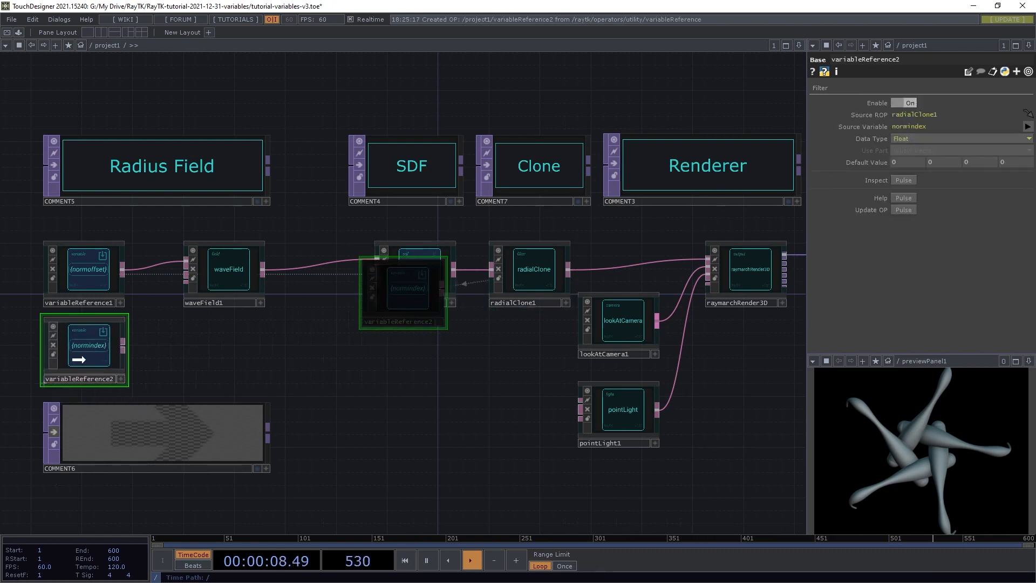
click(79, 360)
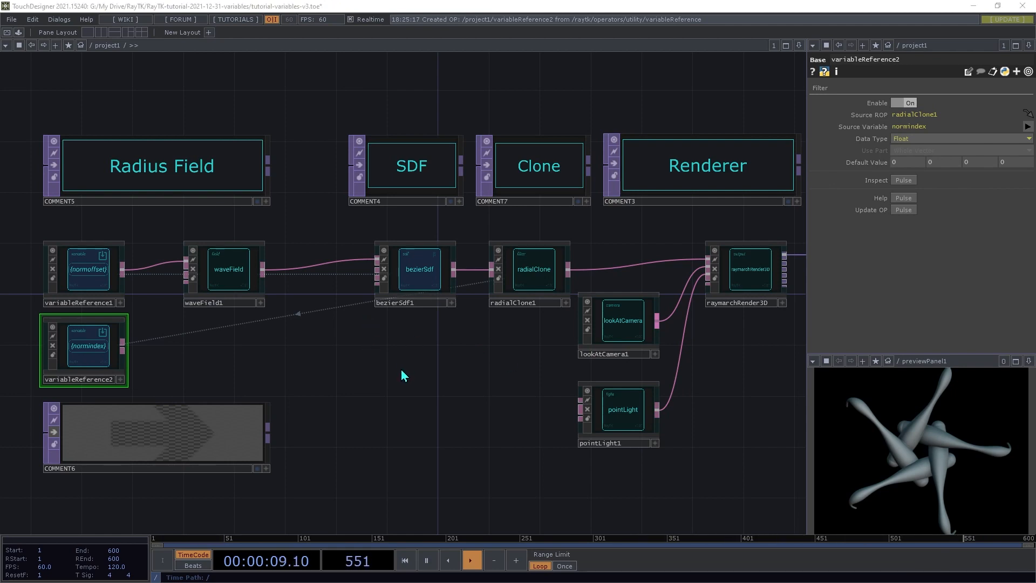
Step: Add a second waveField below waveField1 and connect the normindex variableReference to its first input
key(alt+r)
text(wave)
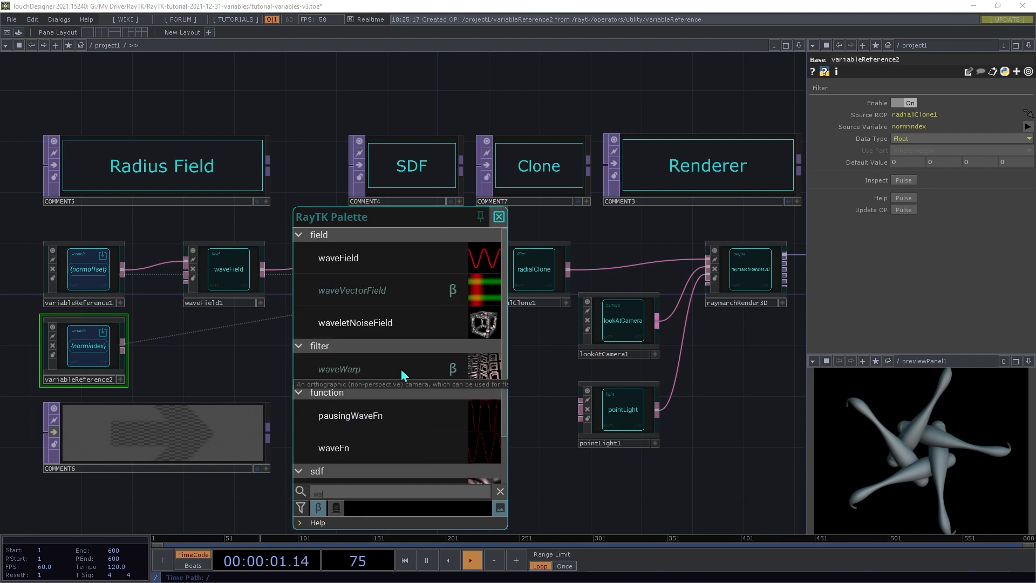
click(393, 262)
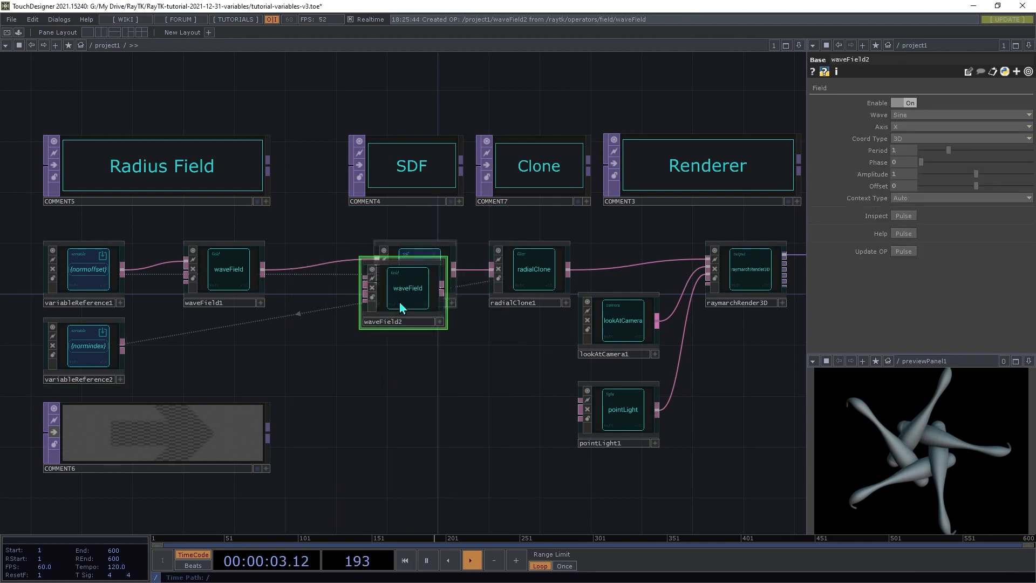
drag(402, 309, 123, 348)
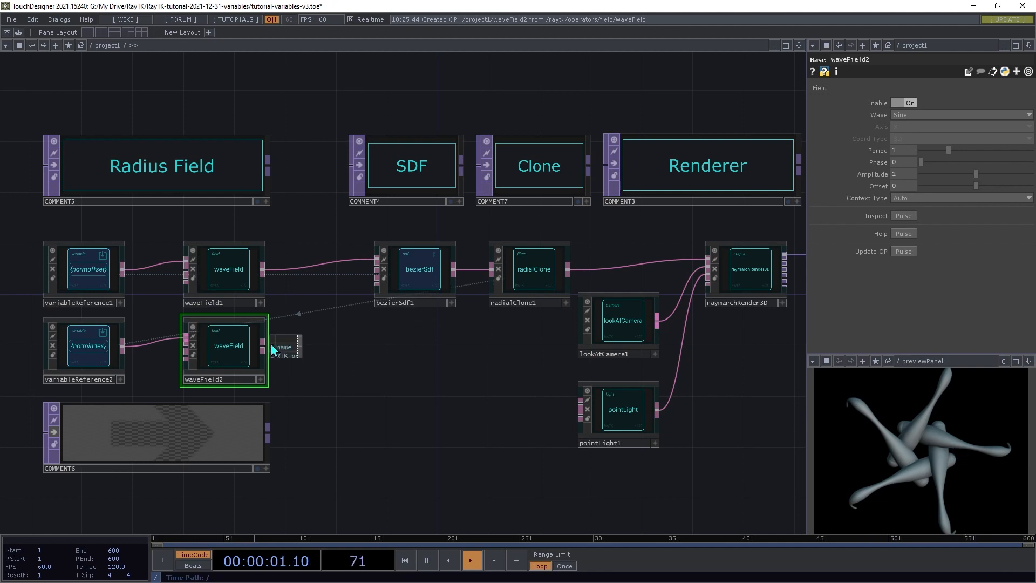
Step: Connect the second waveField's output to bezierSdf1's Point 3 Field input
drag(263, 346, 363, 296)
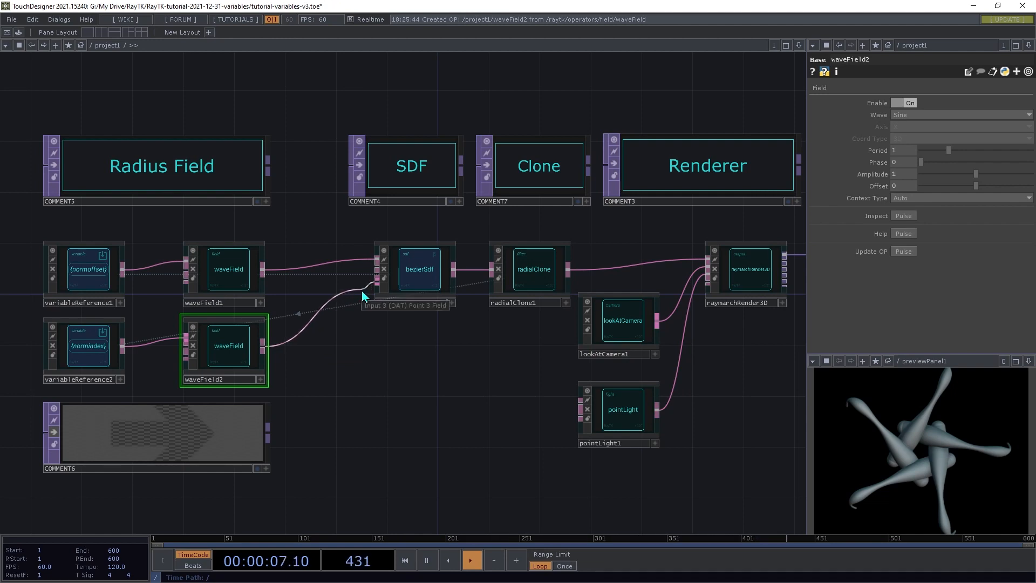
drag(362, 296, 364, 298)
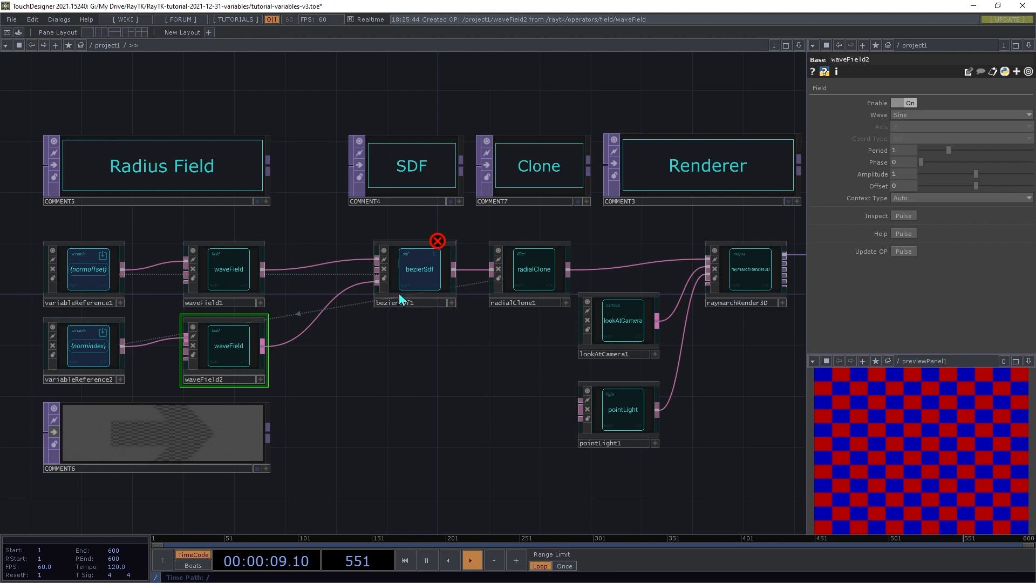
Step: Inspect bezierSdf1's error info and add a rescaleField operator fed by waveField2
middle_click(427, 273)
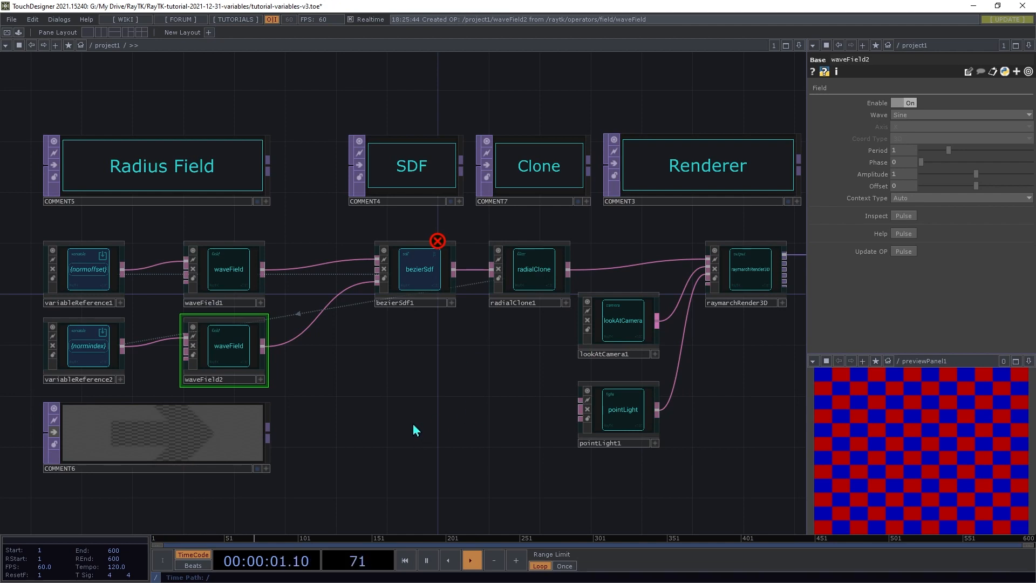
key(alt+r)
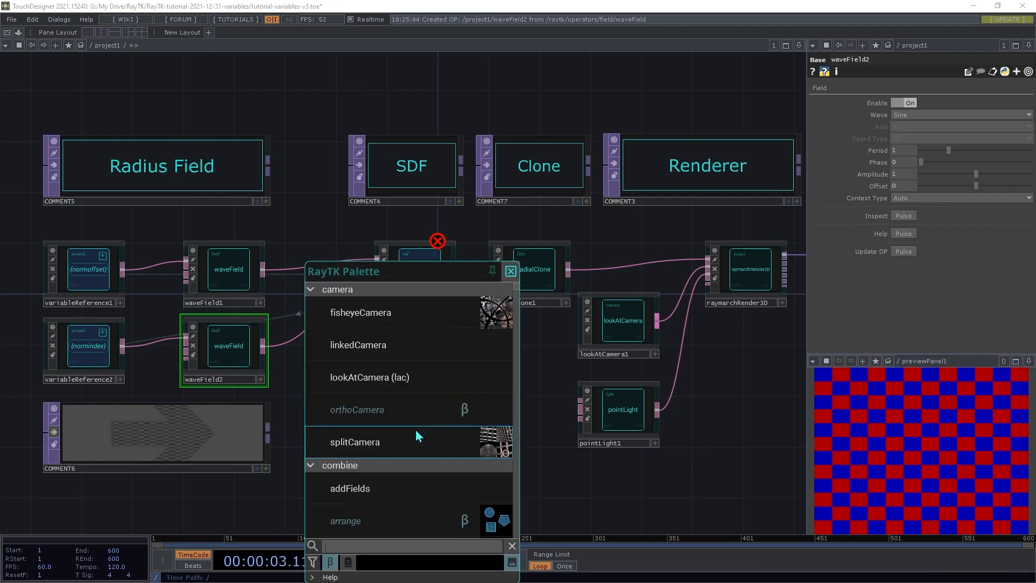
text(ft)
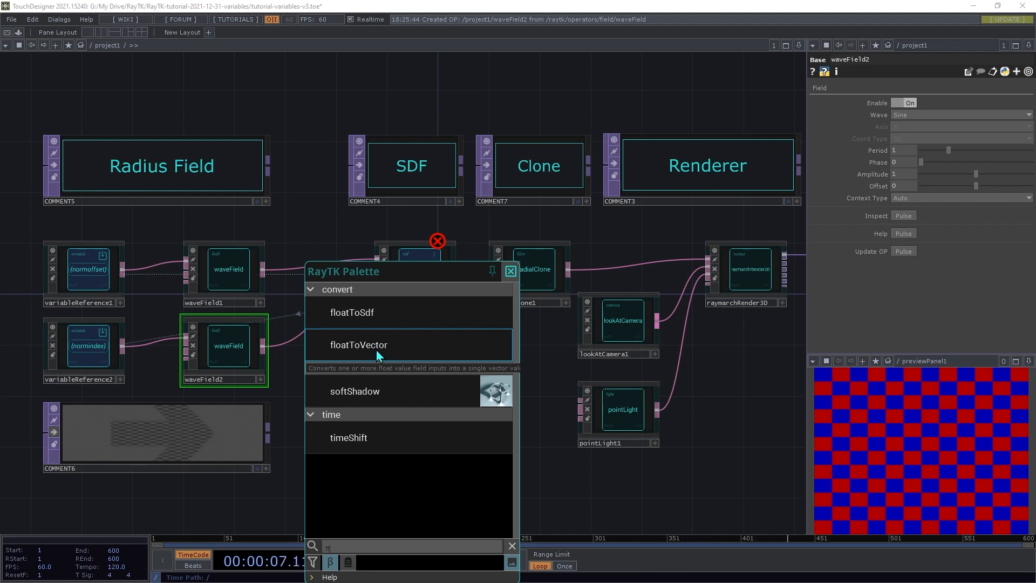
key(BackSpace)
key(BackSpace)
text(res)
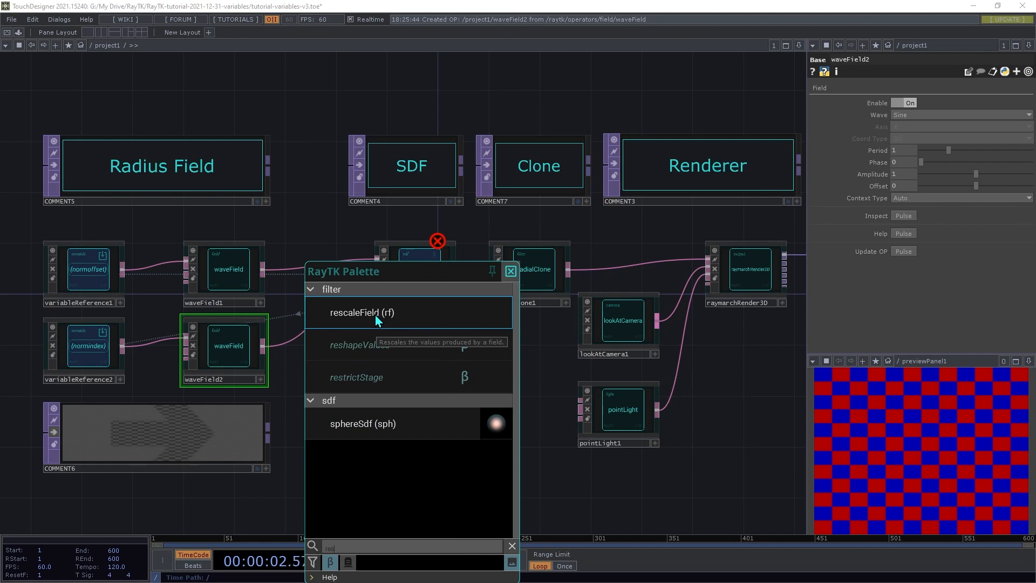
click(377, 321)
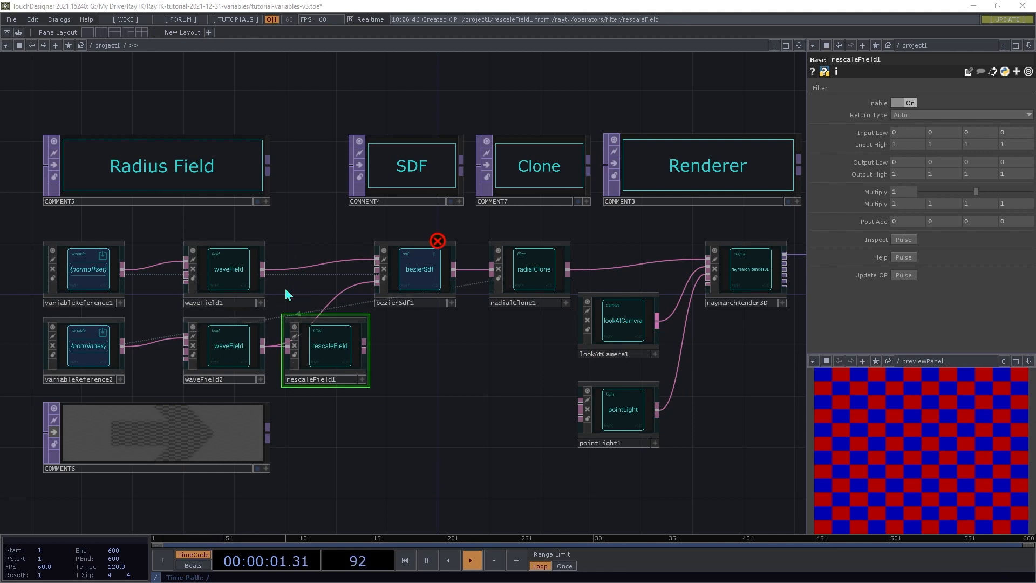
Step: Shift waveField1, waveField2 and rescaleField1 together closer to the variable references to free space before bezierSdf1
drag(325, 240, 211, 370)
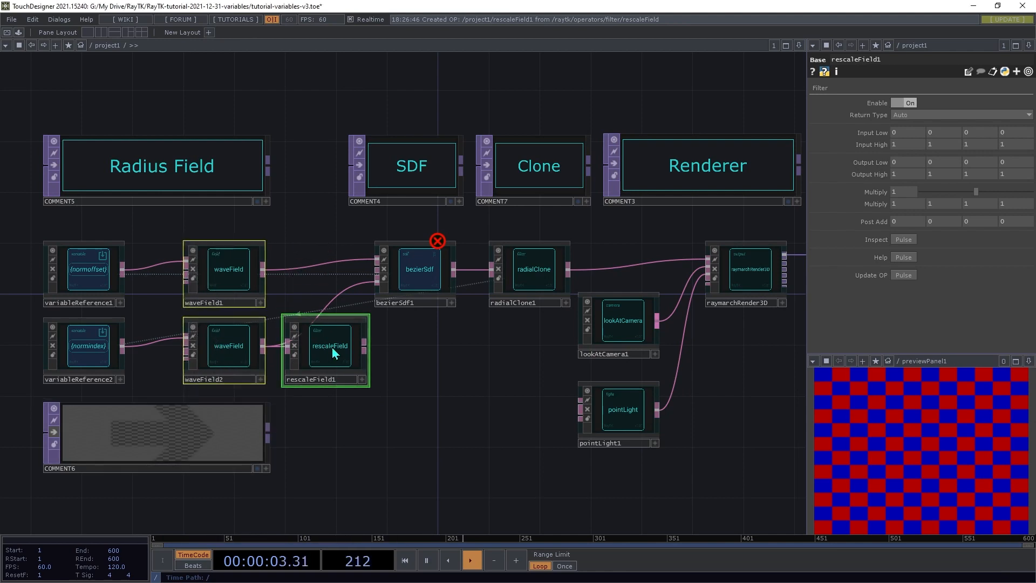
drag(332, 347, 311, 359)
click(412, 381)
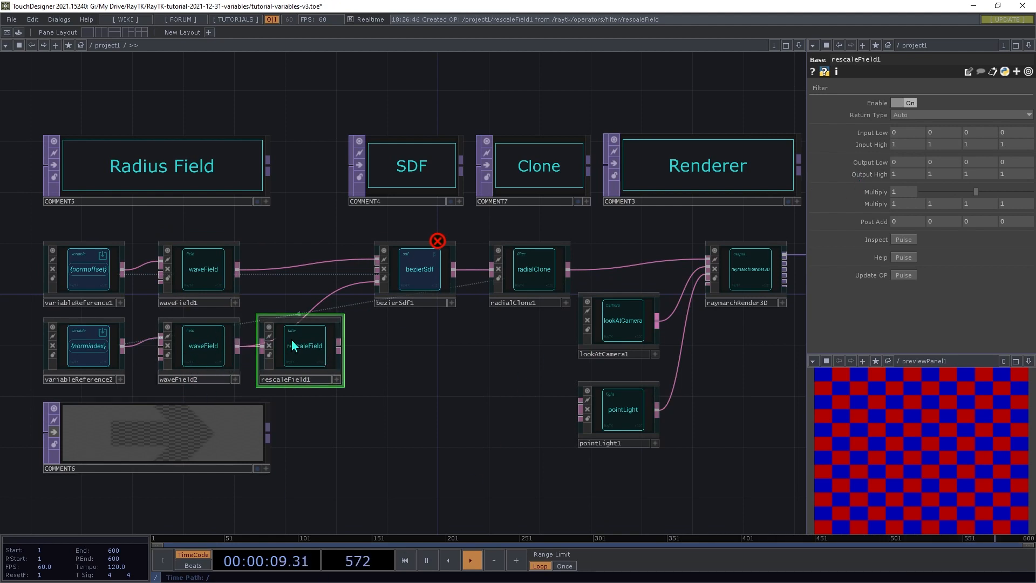
Step: Set rescaleField1's Return Type to Vector and connect its output to bezierSdf1's Point 3 Field input
click(918, 115)
drag(339, 349, 380, 291)
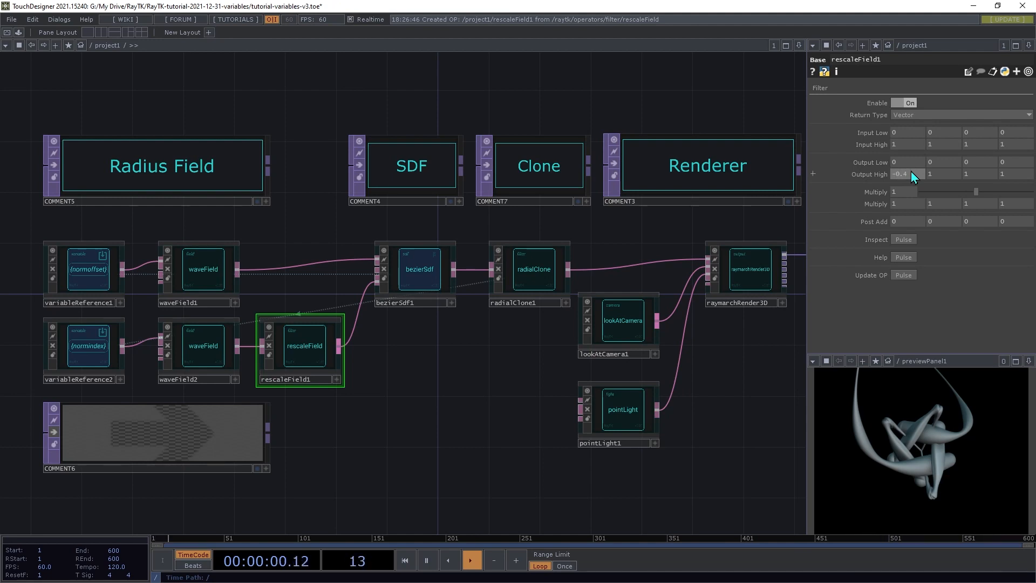
Step: Set the second and third components of rescaleField1's Output Low to 0.2 and 2, and of Output High to 0.5 and 1.4
key(Tab)
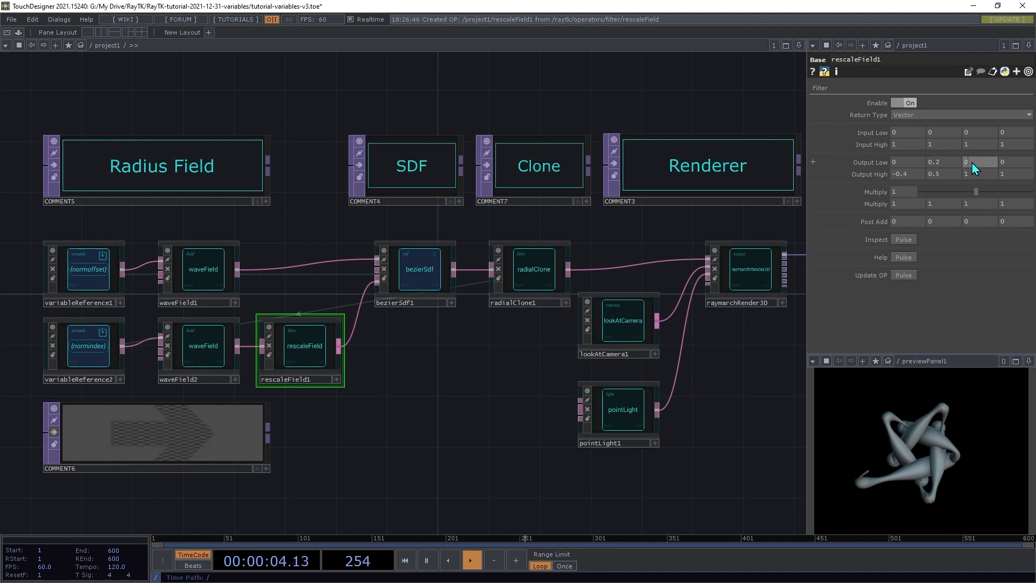
text(2)
key(Tab)
key(Tab)
key(Tab)
key(Tab)
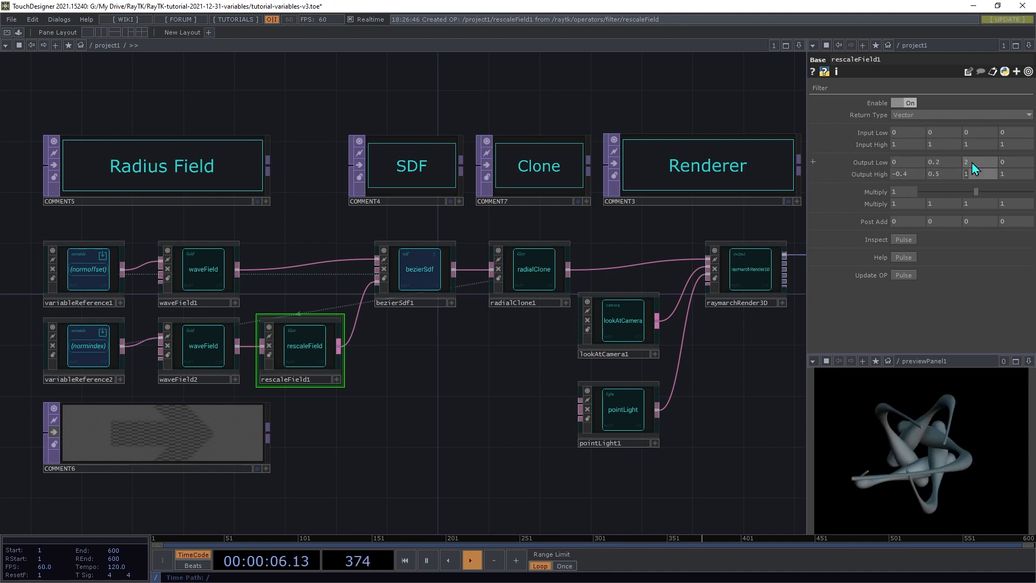
key(Tab)
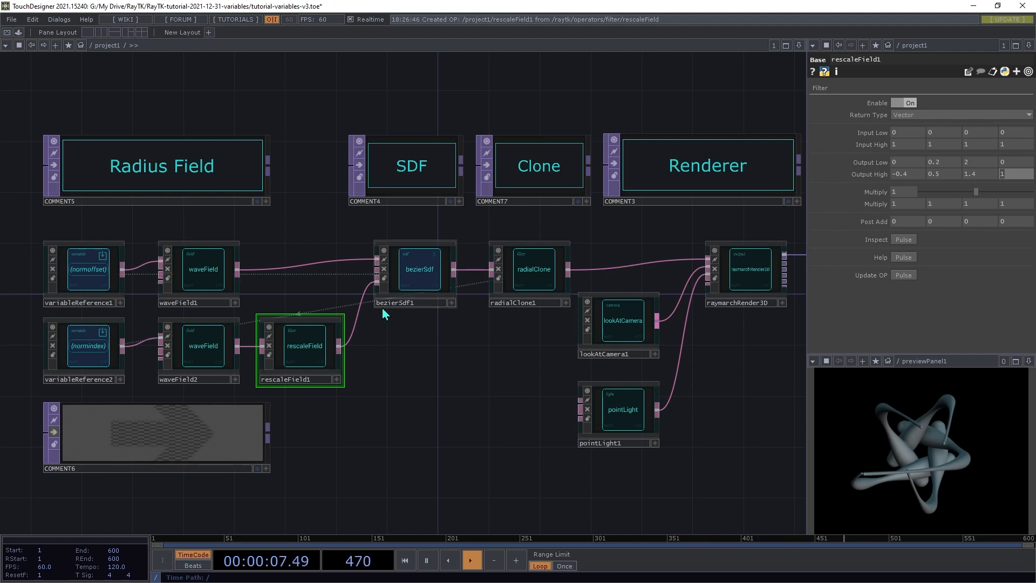
Step: Try varying waveField2's Phase, restore it, and turn off the bypass on the COMMENT6 label node
click(205, 346)
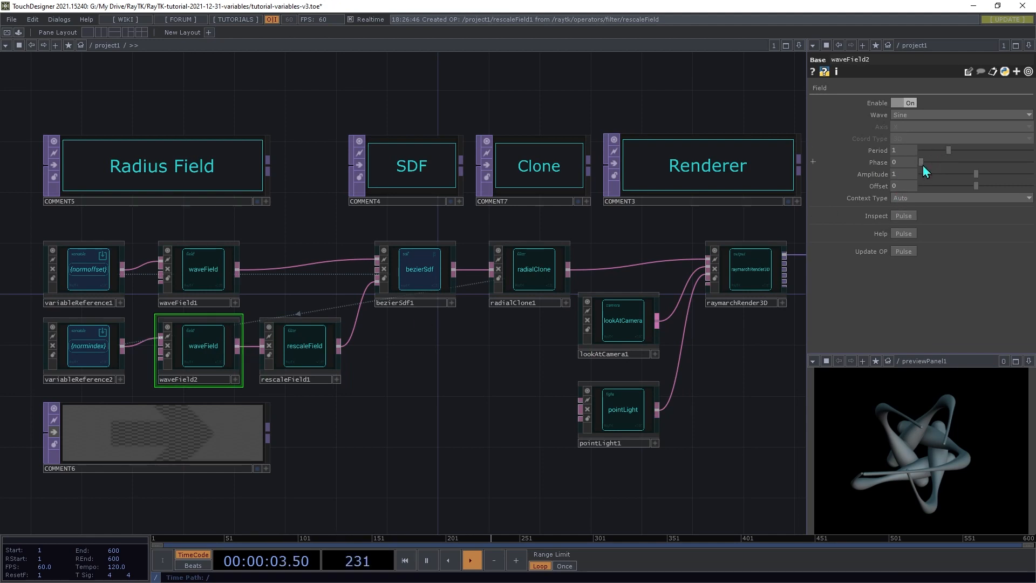
drag(923, 165, 879, 329)
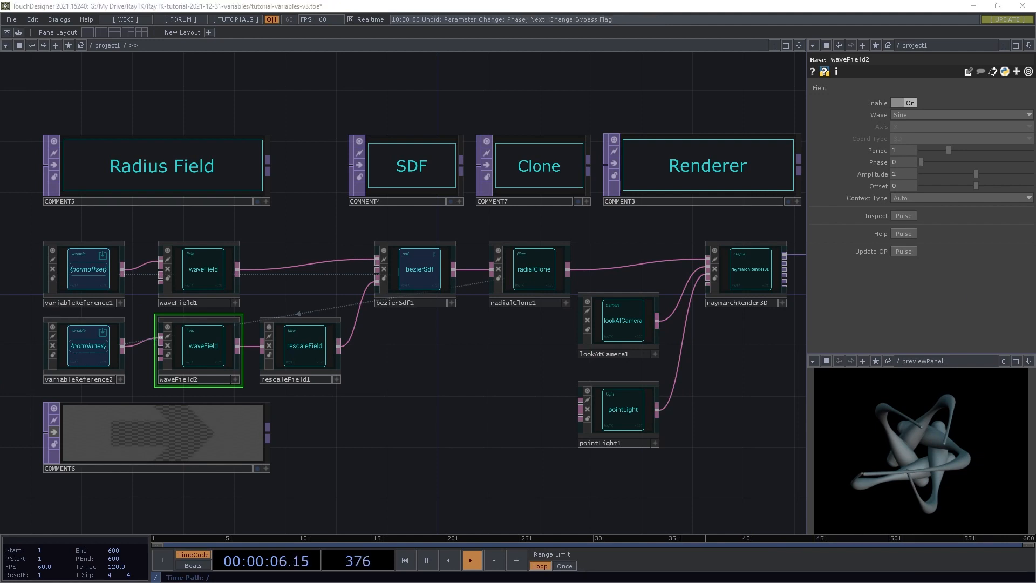
click(53, 433)
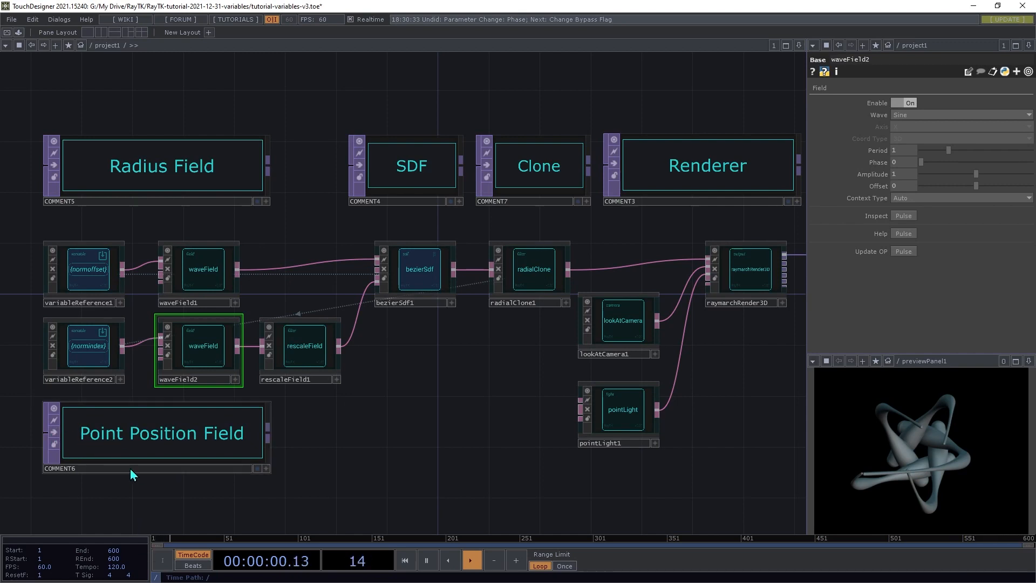
Step: Animate waveField1's Phase with the expression absTime.seconds * -0.5
click(199, 266)
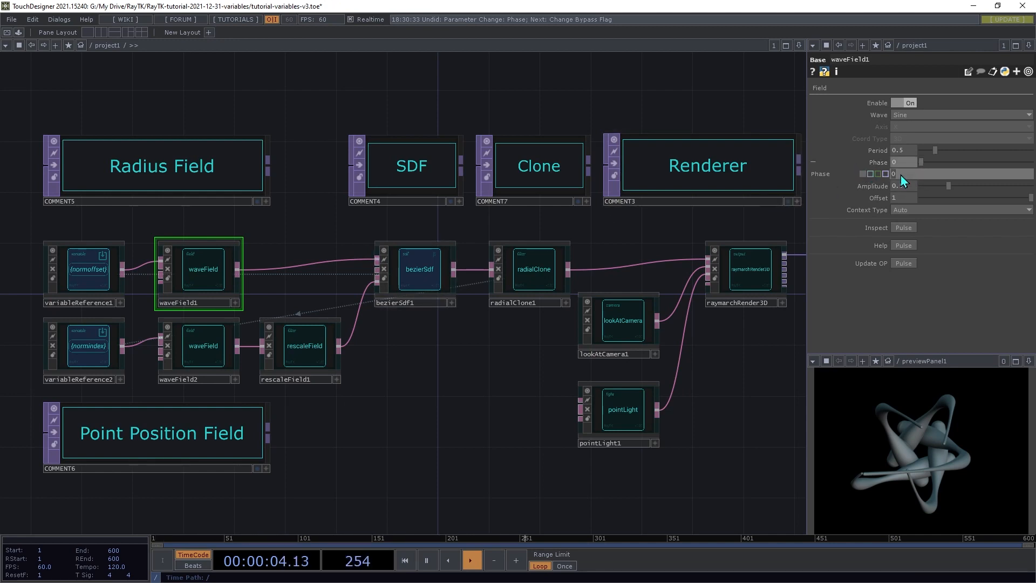
text(absTime.seconds * -0.5)
key(Return)
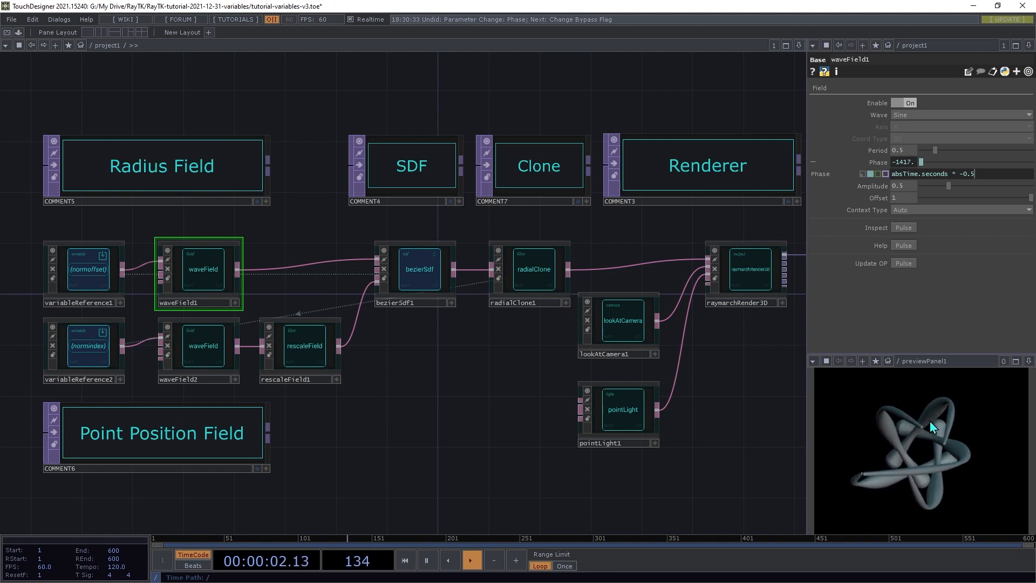
Step: Animate waveField2's Phase with the expression absTime.seconds * 0.2
click(200, 359)
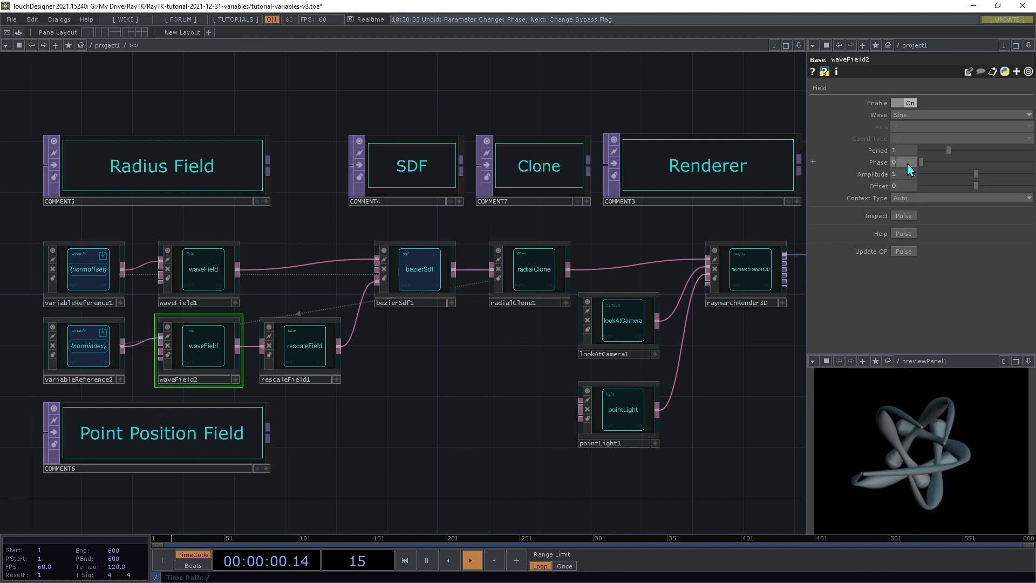
click(883, 163)
click(886, 173)
text(a)
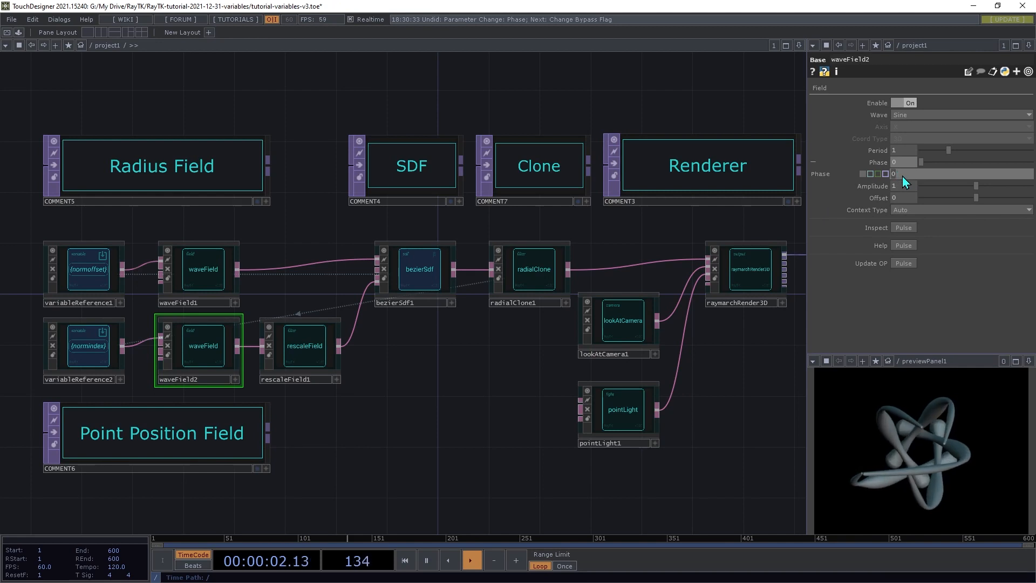
text(bsTime.seconds * 0.2)
key(Return)
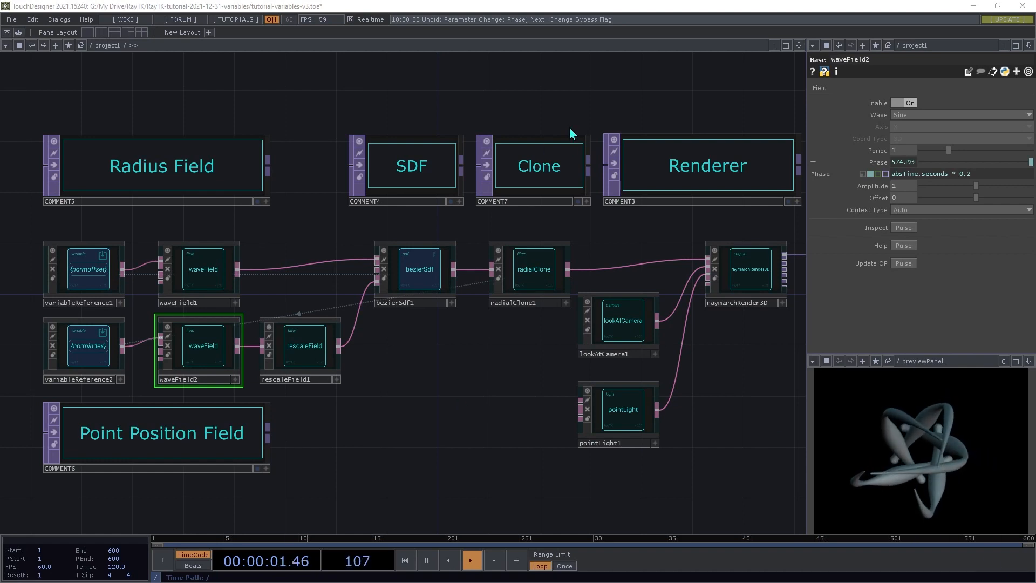
Step: Review the parameters of bezierSdf1, variableReference1, radialClone1, waveField2 and rescaleField1 to trace how the variables drive the shape
click(414, 282)
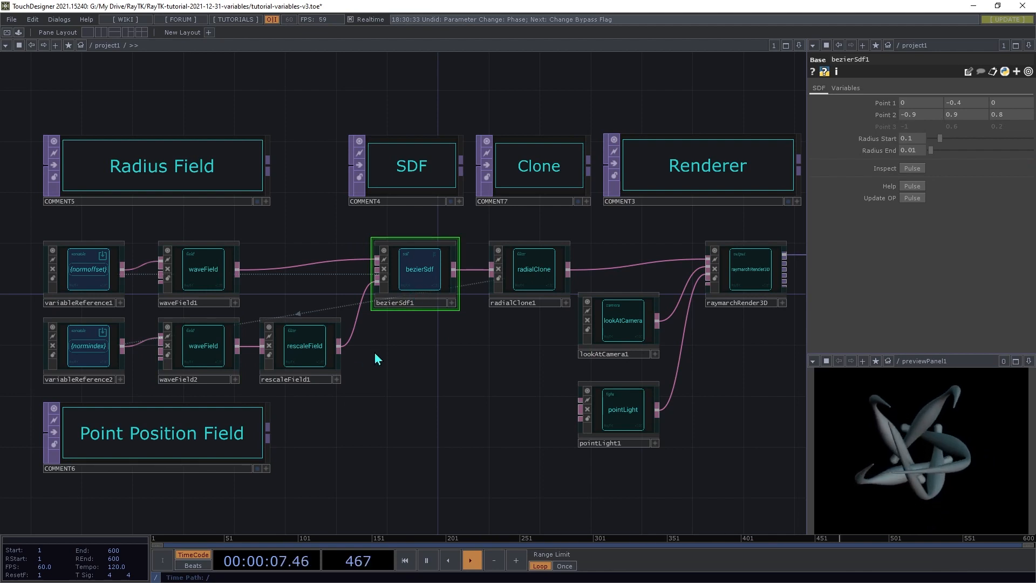
click(77, 273)
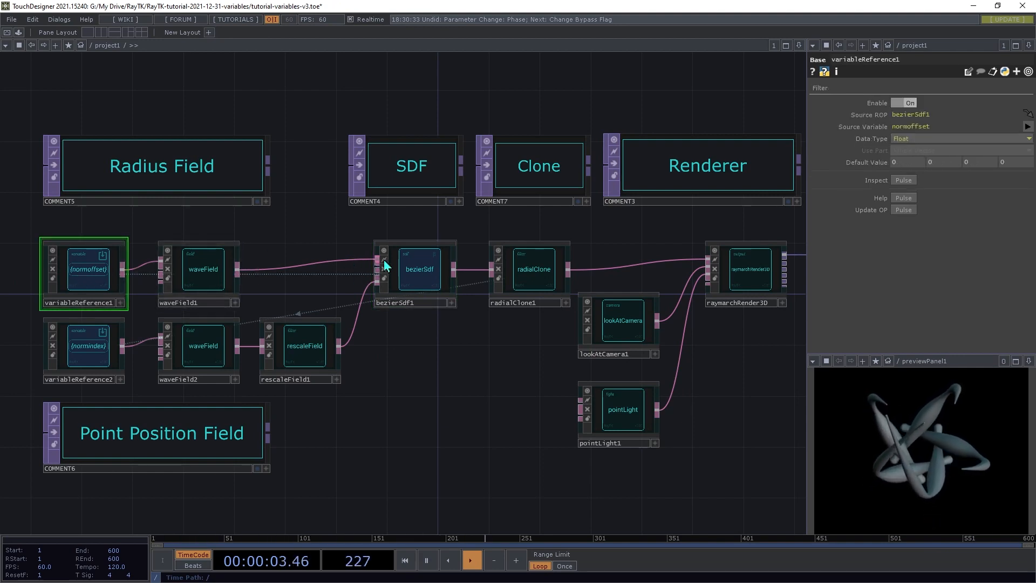
click(429, 268)
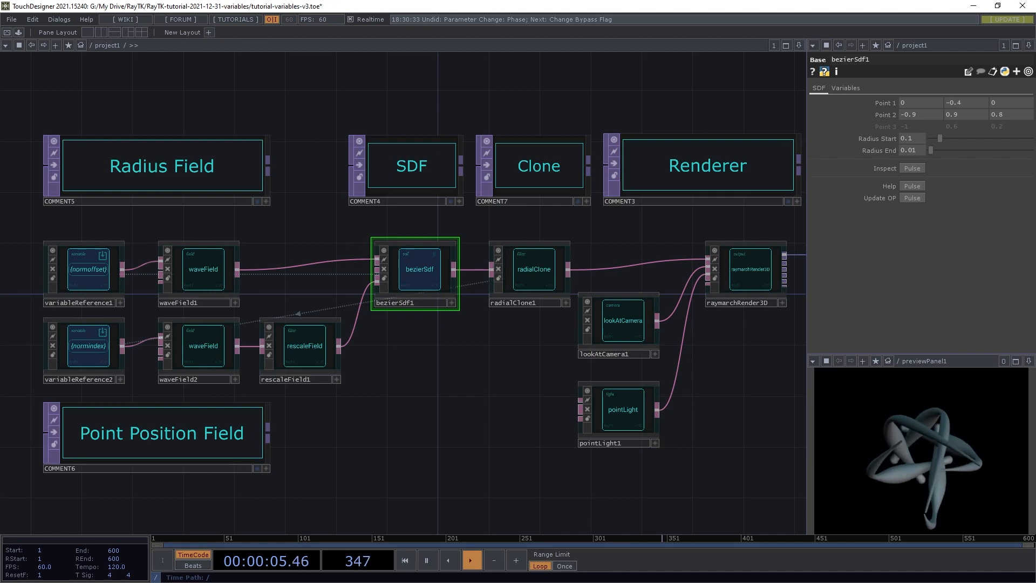
click(532, 284)
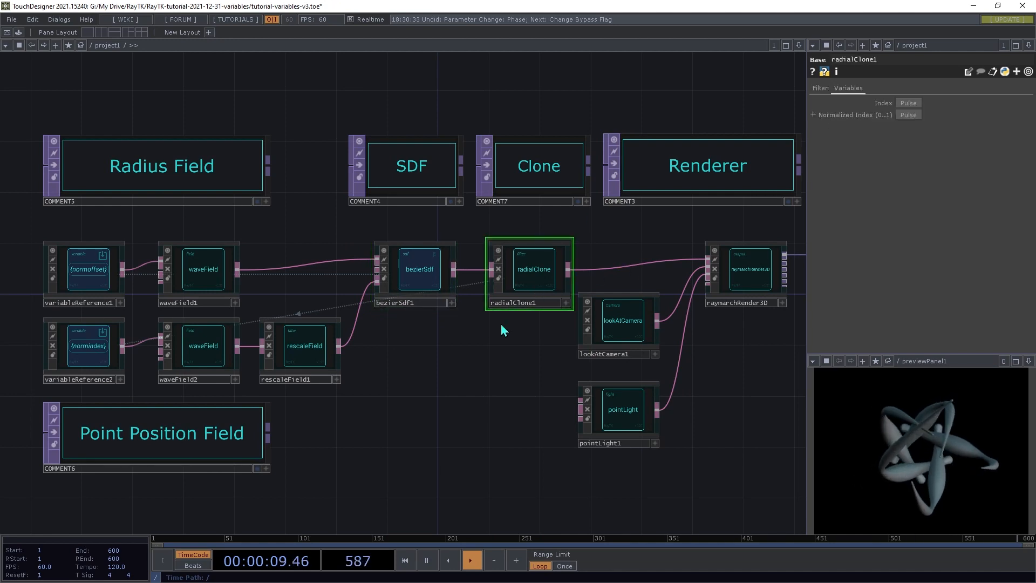
click(820, 87)
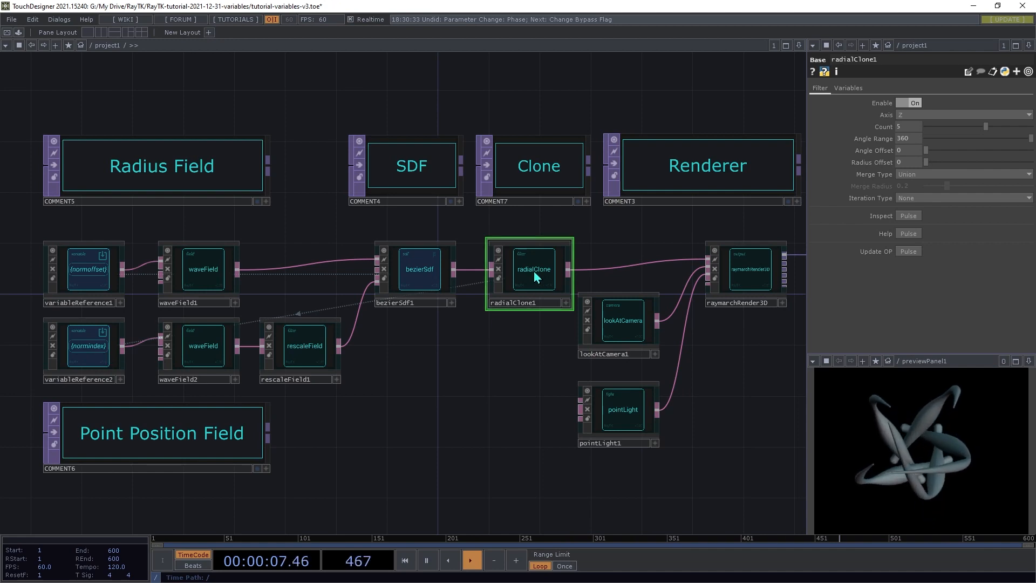
click(846, 88)
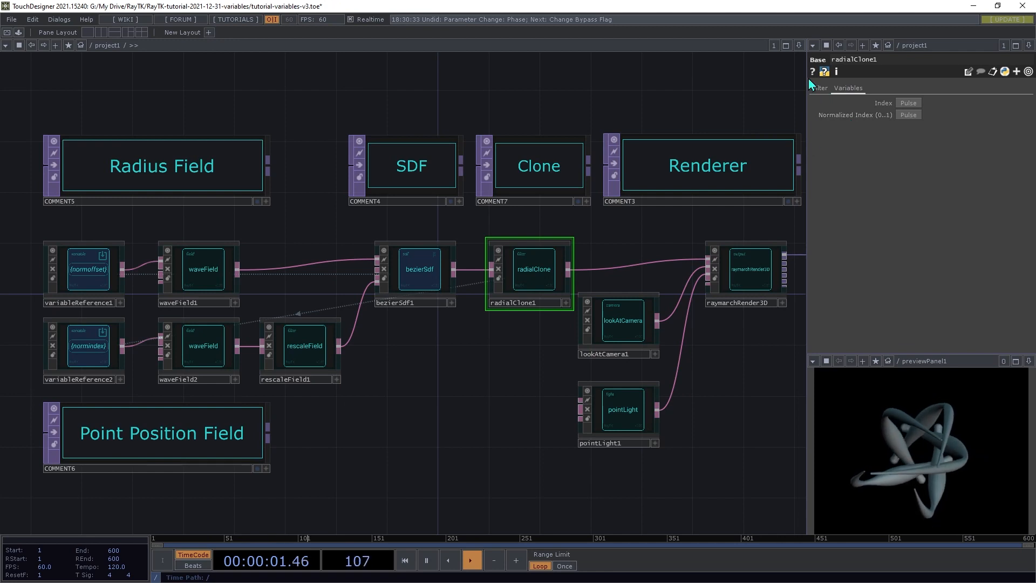
click(820, 87)
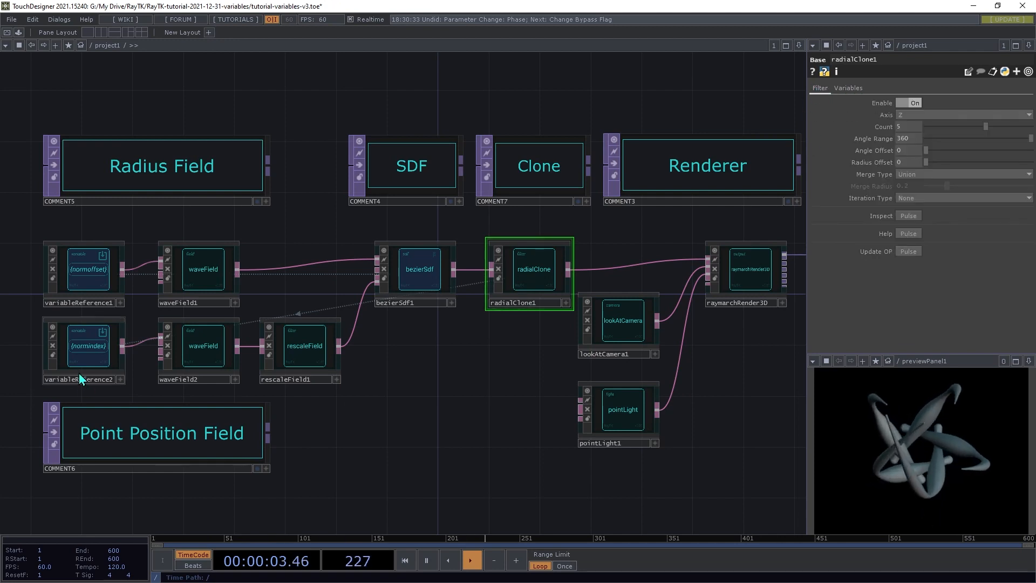
click(195, 355)
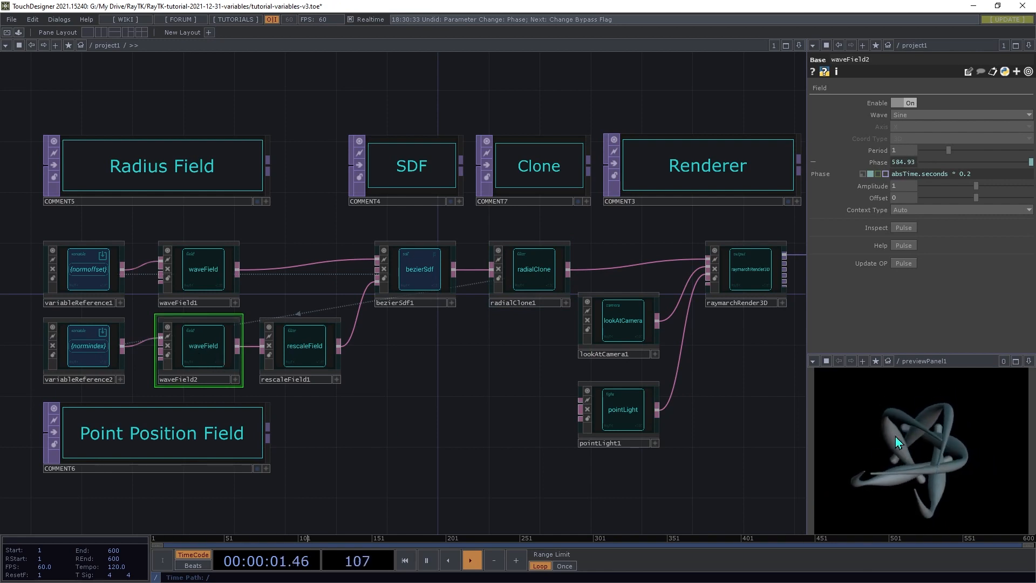
click(307, 357)
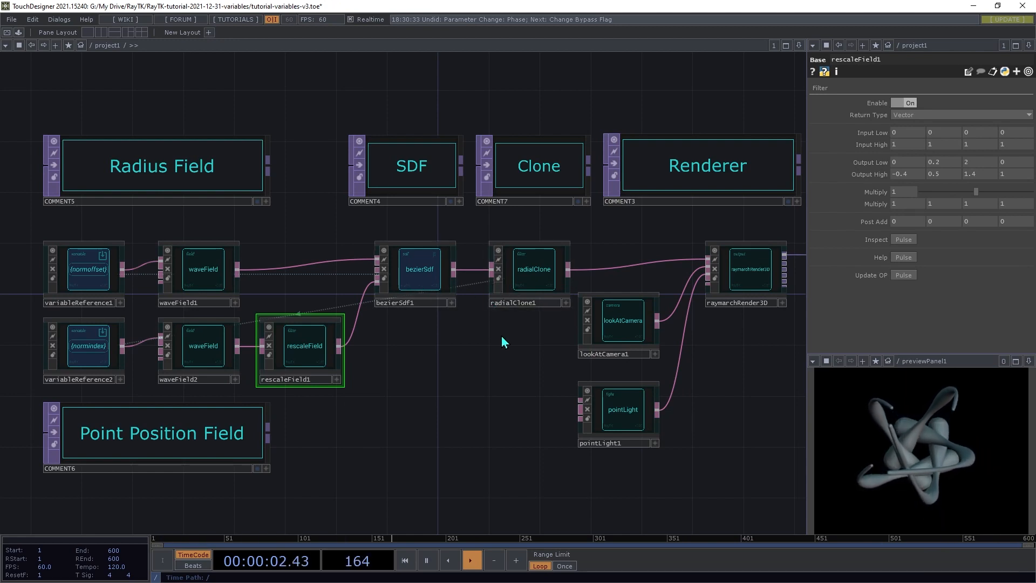
Step: Try placing variableReference2 beneath the network near radialClone1, and return it to its spot beside waveField2
click(82, 356)
drag(82, 356, 448, 490)
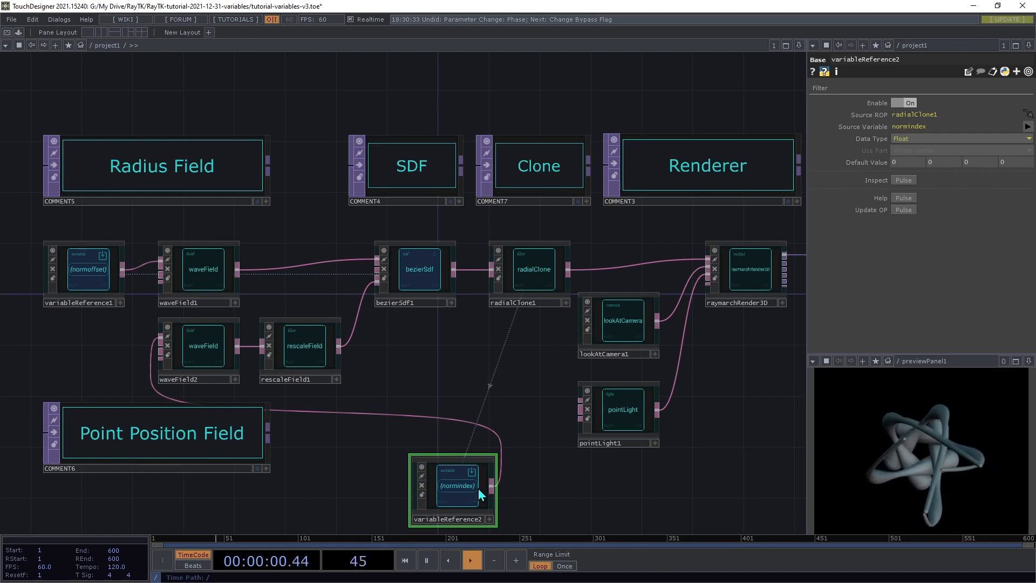
drag(470, 498, 100, 353)
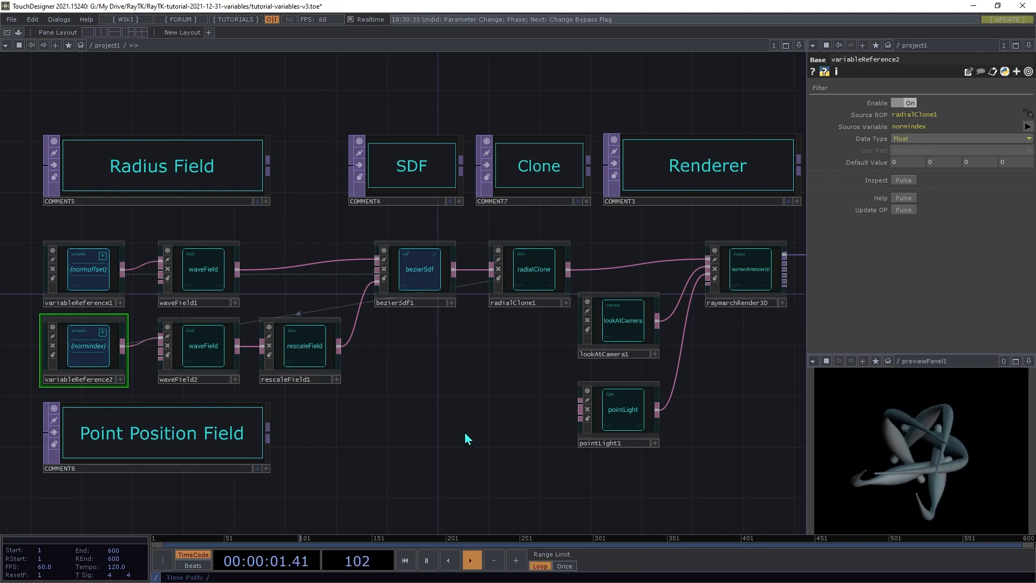
Step: Add a round filter below radialClone1, wiring radialClone1 to its first input and variableReference1 to its second
key(alt+r)
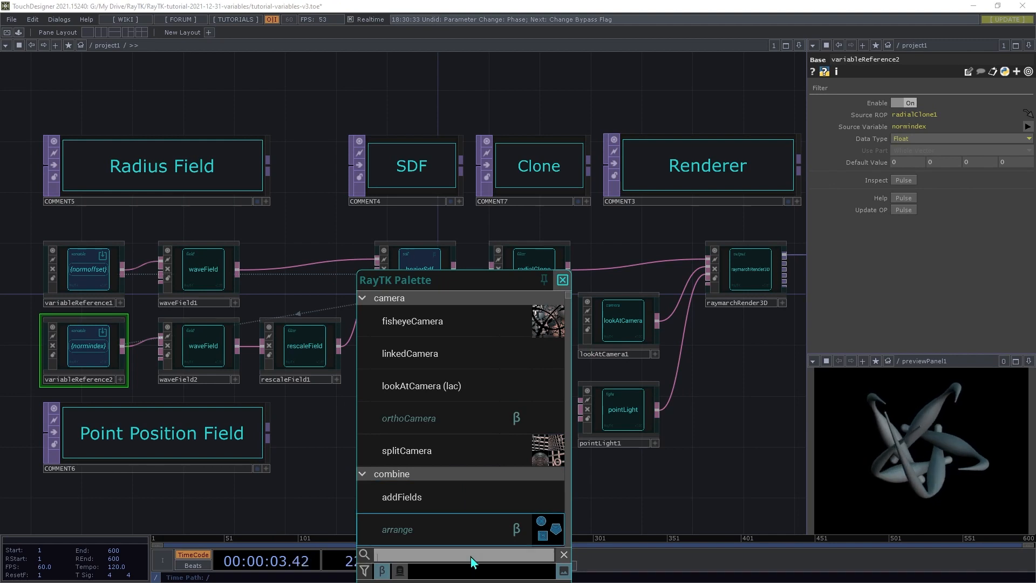
text(roun)
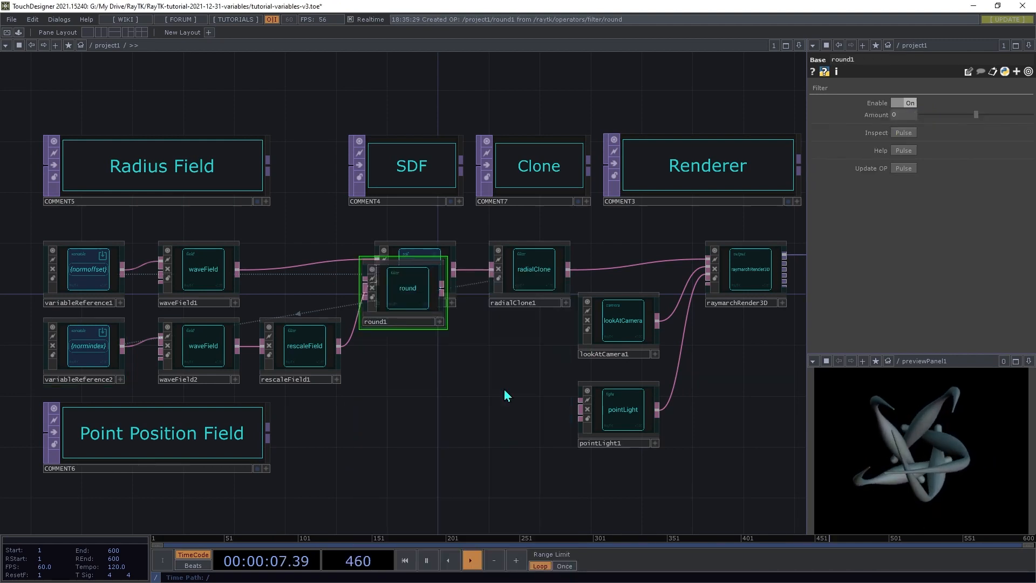
click(393, 367)
click(554, 391)
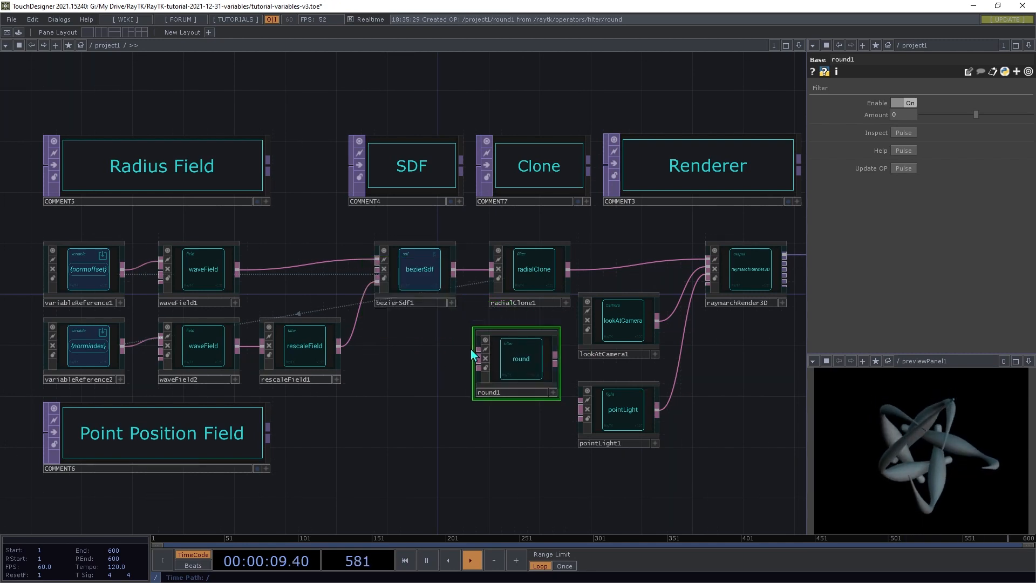
drag(478, 357, 568, 269)
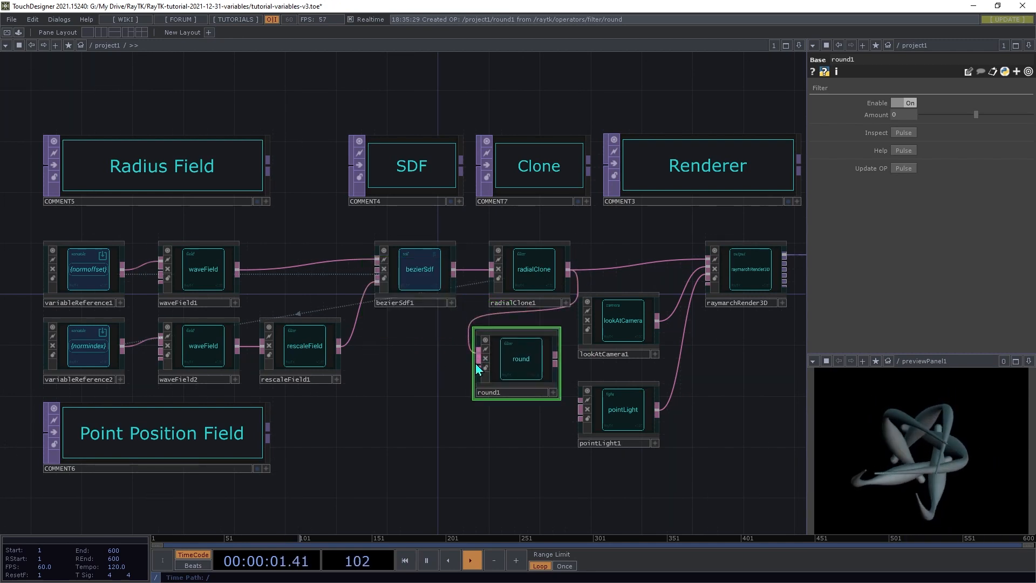
drag(478, 367, 143, 290)
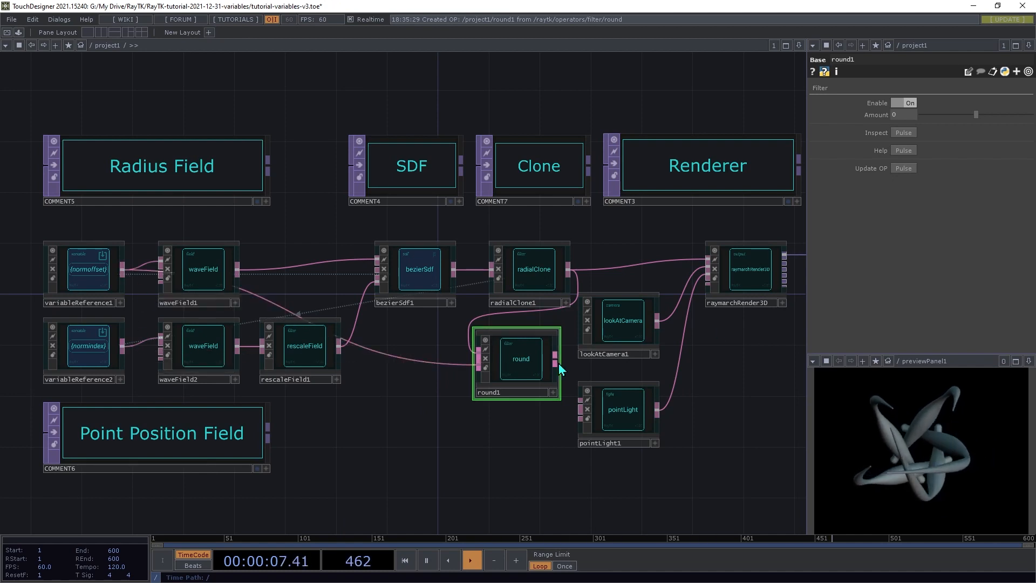
Step: Try feeding round1 into raymarchRender3D's first input, inspect the renderer's error information, and undo the connection
drag(556, 357, 665, 267)
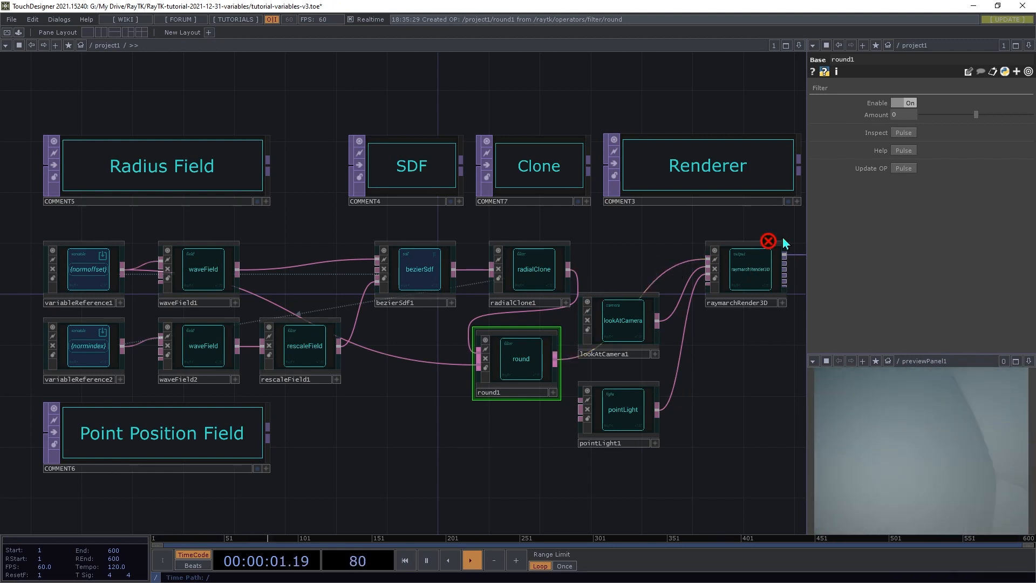
middle_click(752, 264)
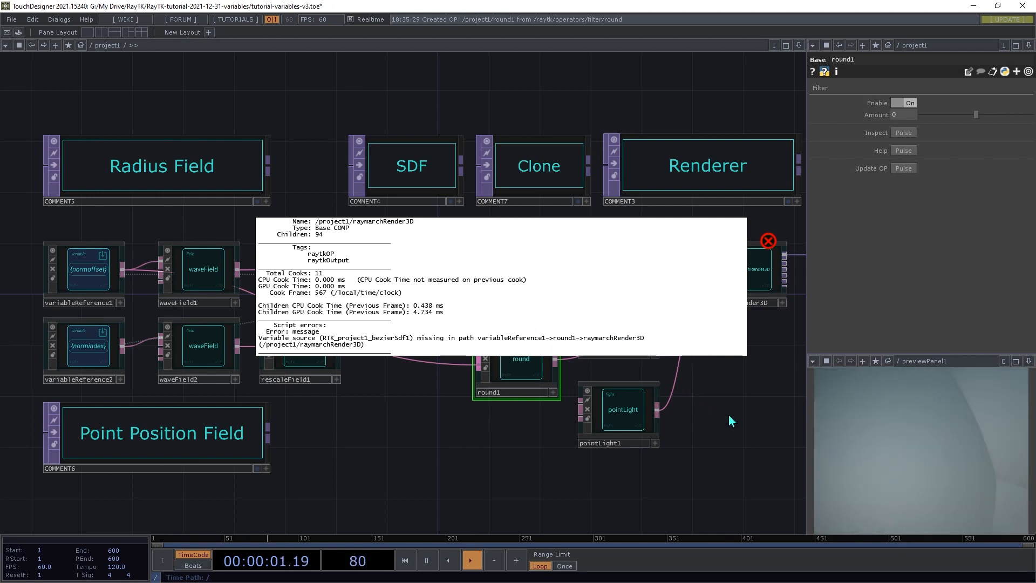
key(ctrl+z)
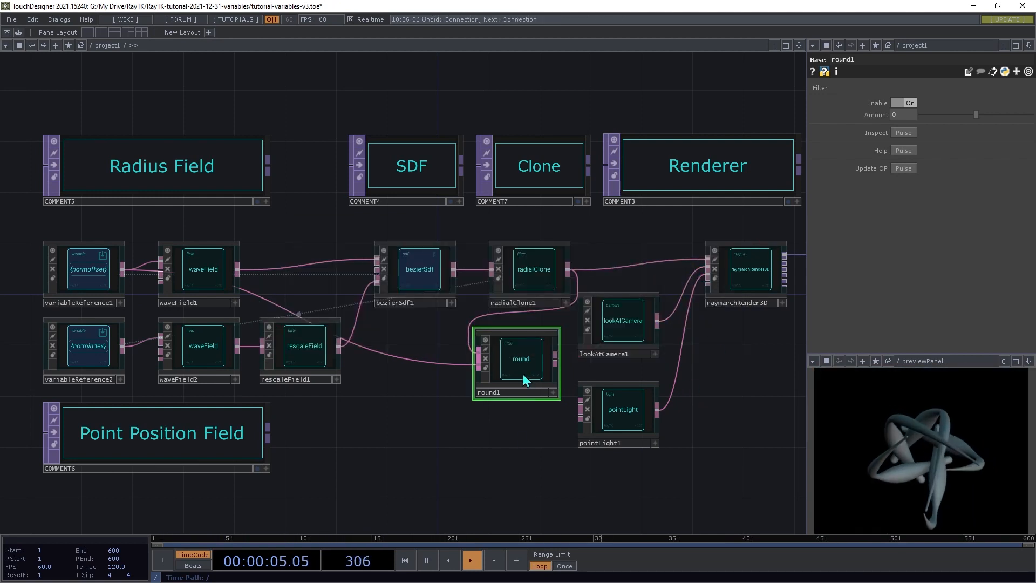
Step: Delete the round1 filter and review the parameters of bezierSdf1, variableReference2 and variableReference1
key(Delete)
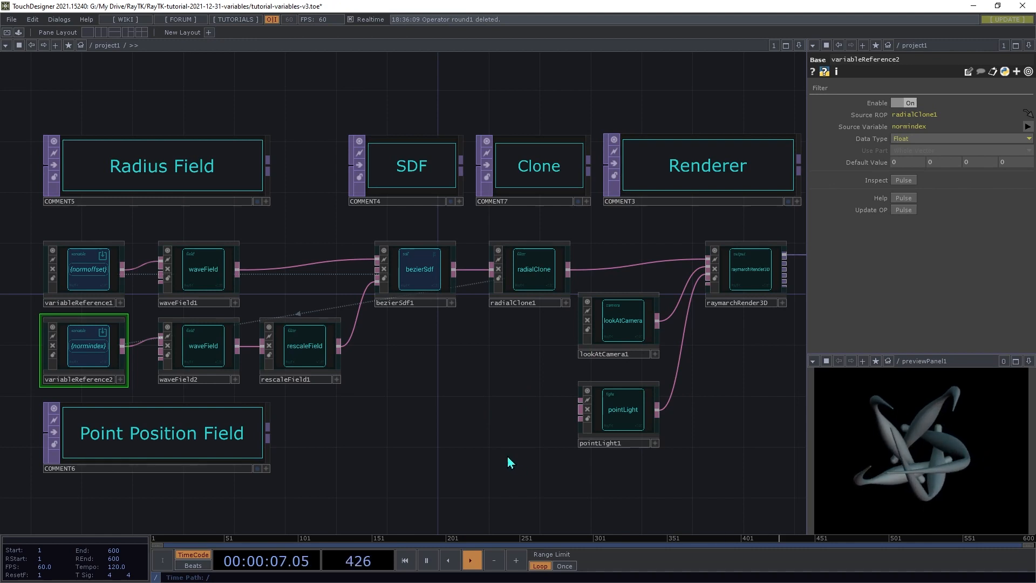
click(441, 278)
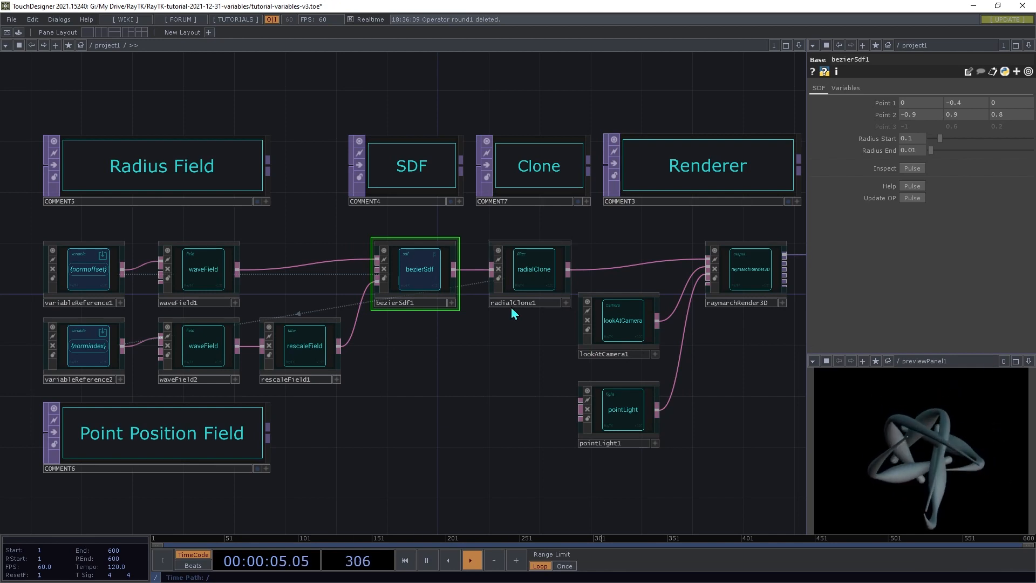
click(73, 356)
click(86, 283)
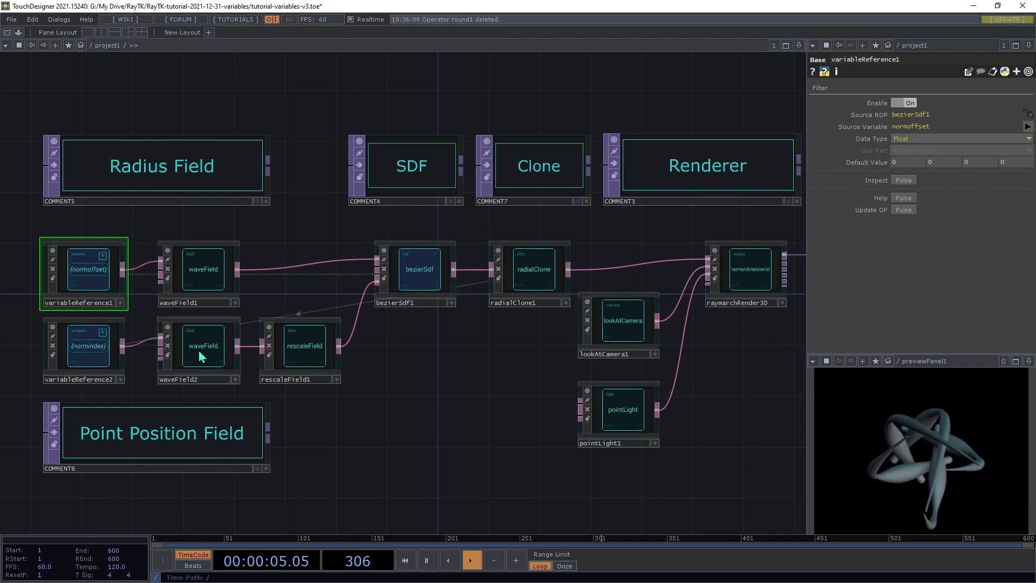
Step: Try driving waveField2 from variableReference1 instead of variableReference2, undo that connection, and select bezierSdf1
drag(160, 346, 123, 269)
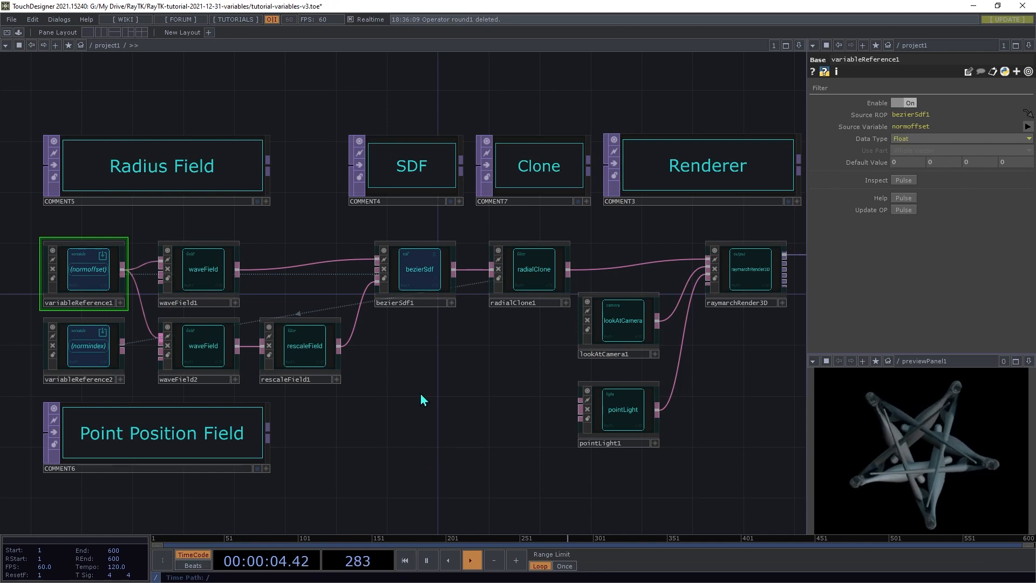
key(ctrl+z)
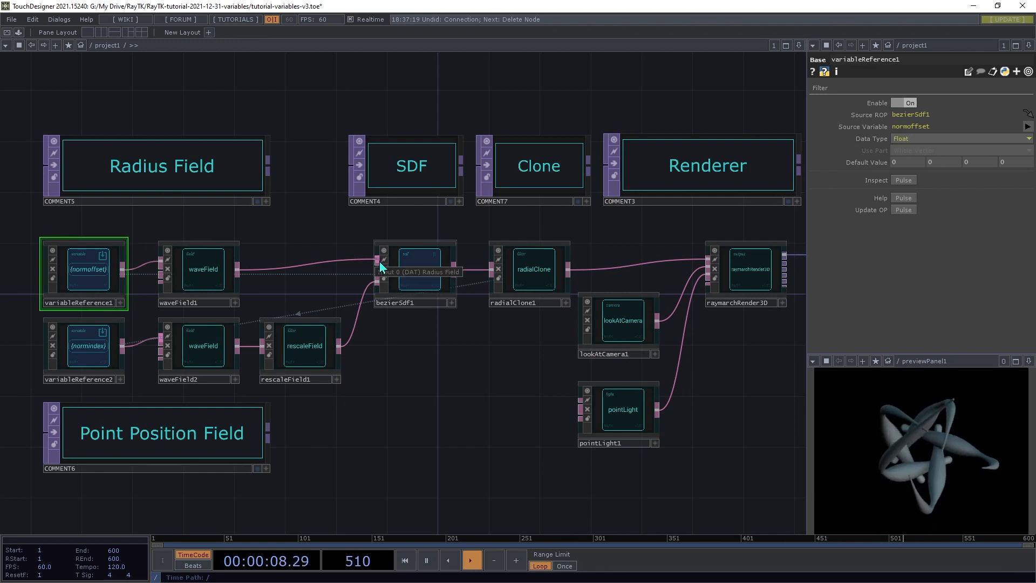
click(435, 276)
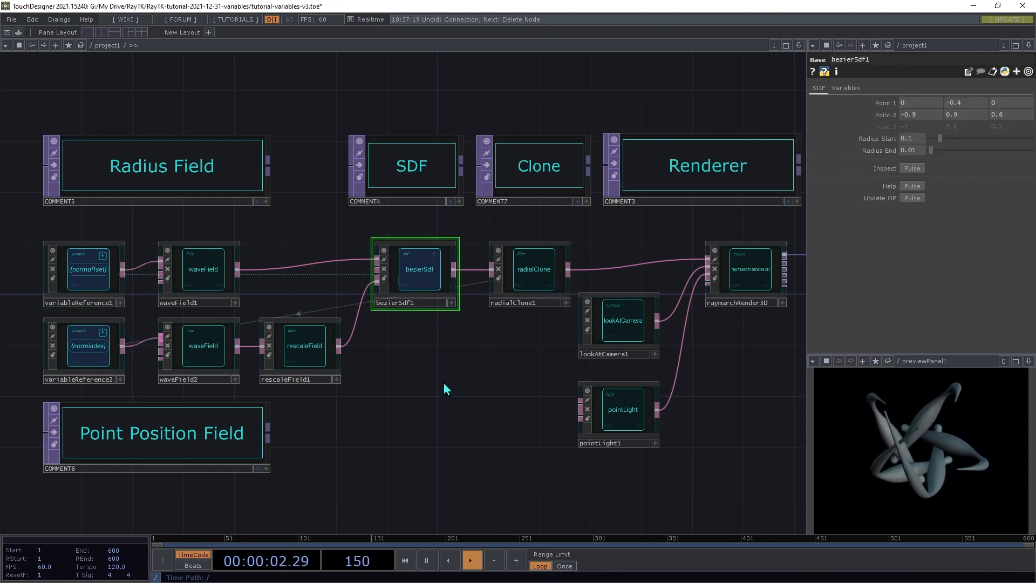